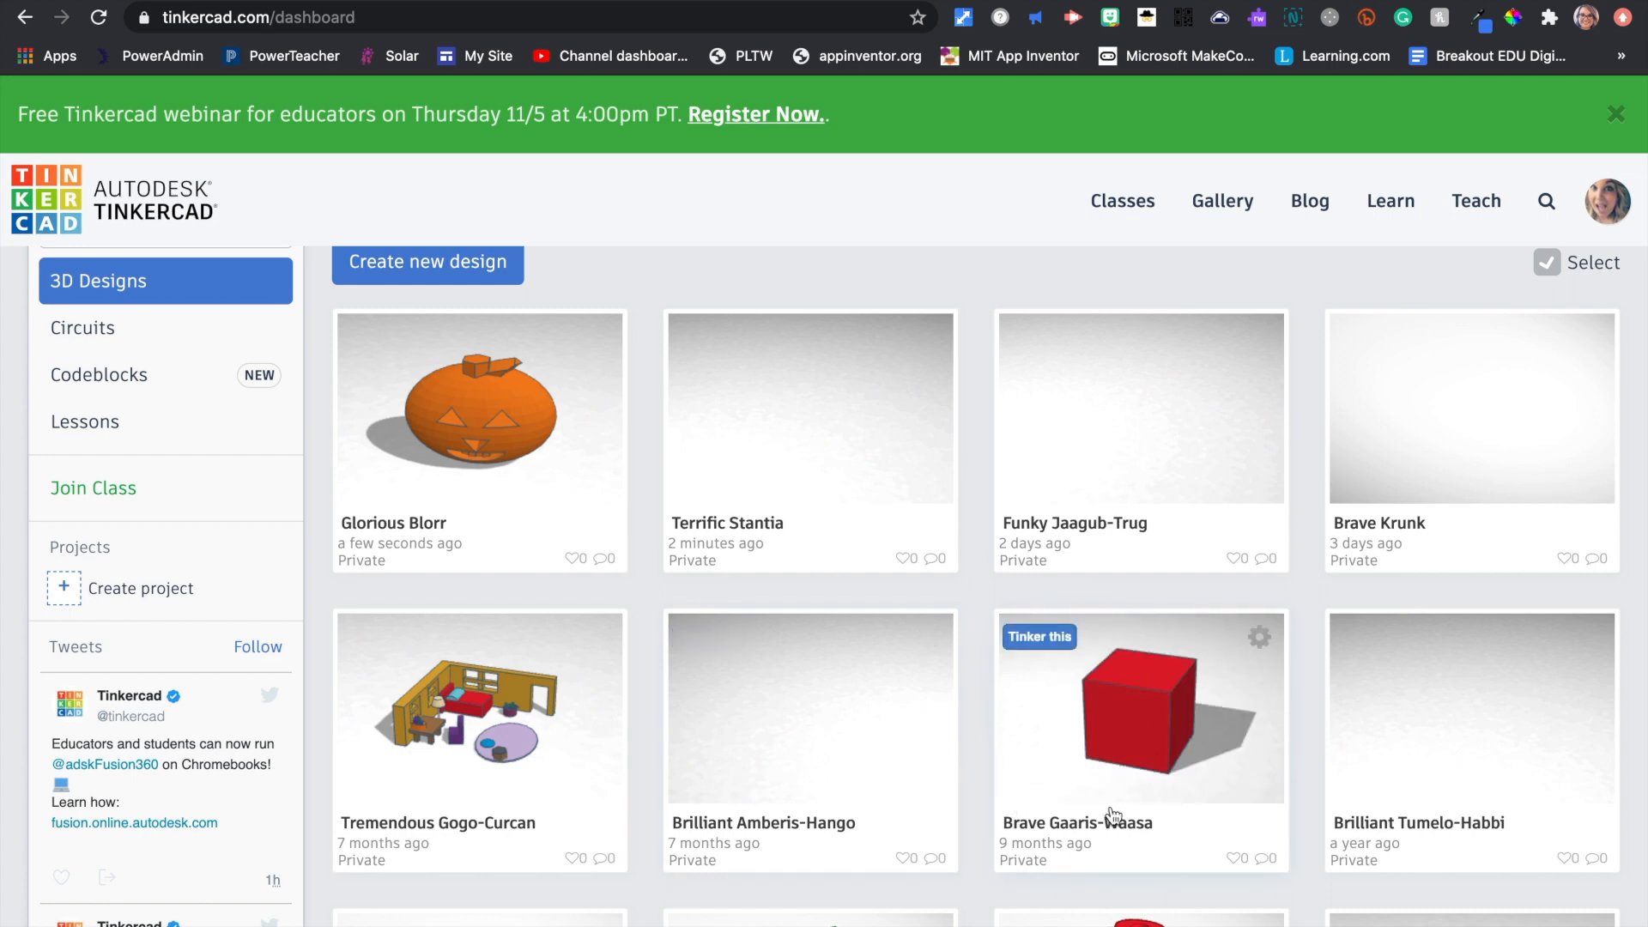
Open the details of the Glorious Blorr design from the recent designs and close them again
scroll(1116, 773, up, 3)
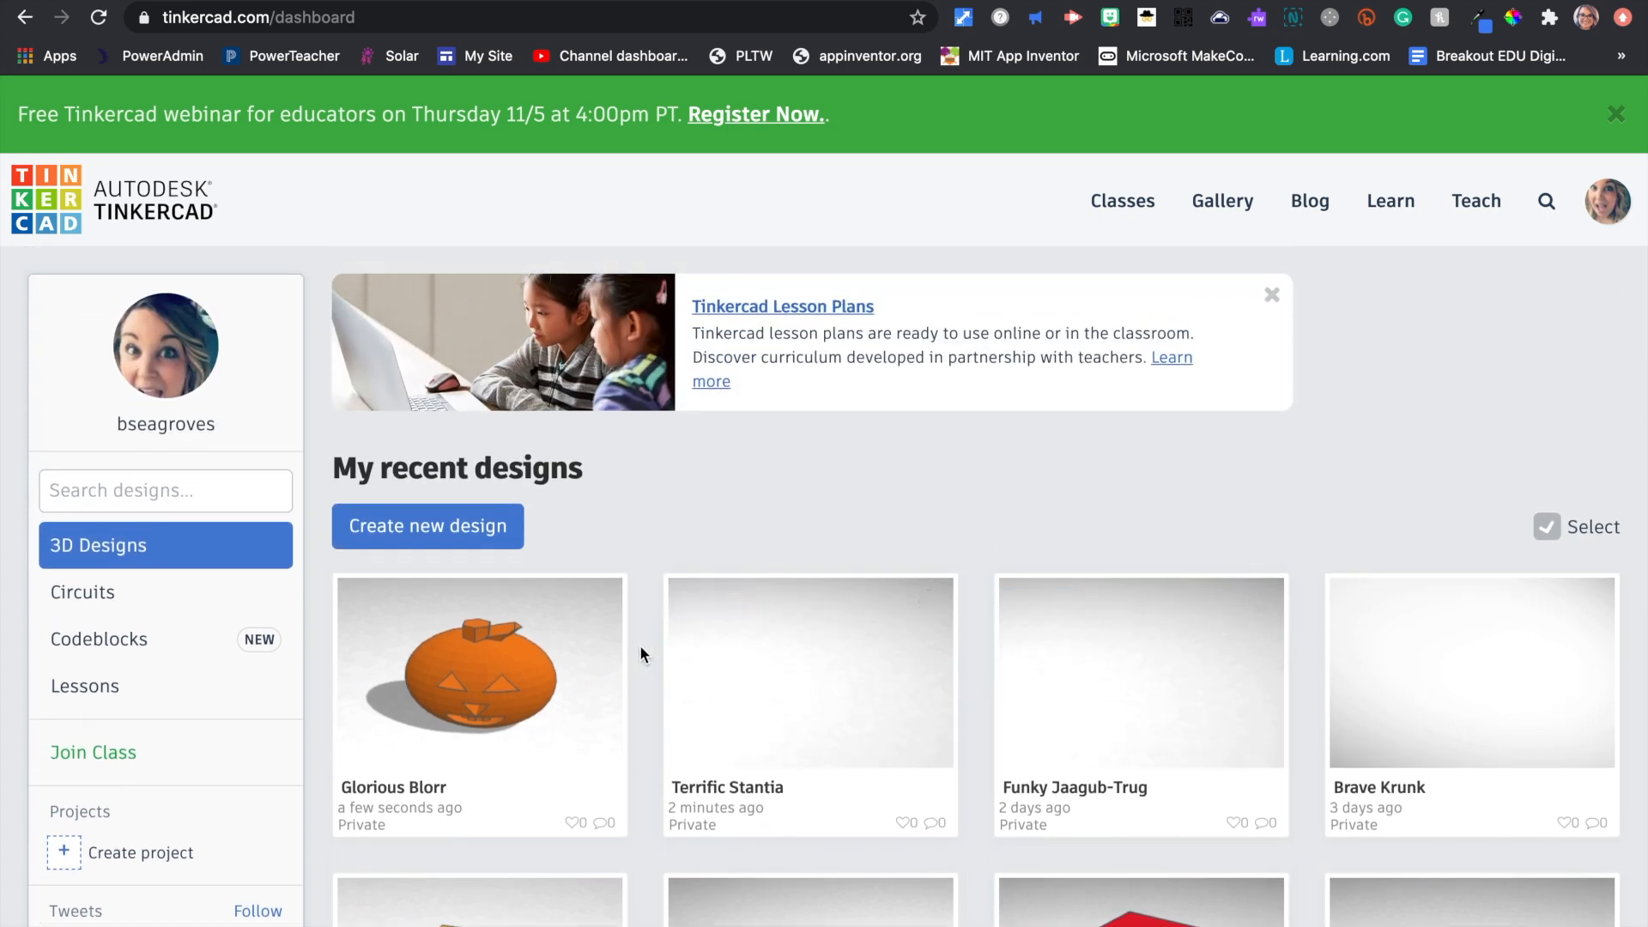
click(570, 695)
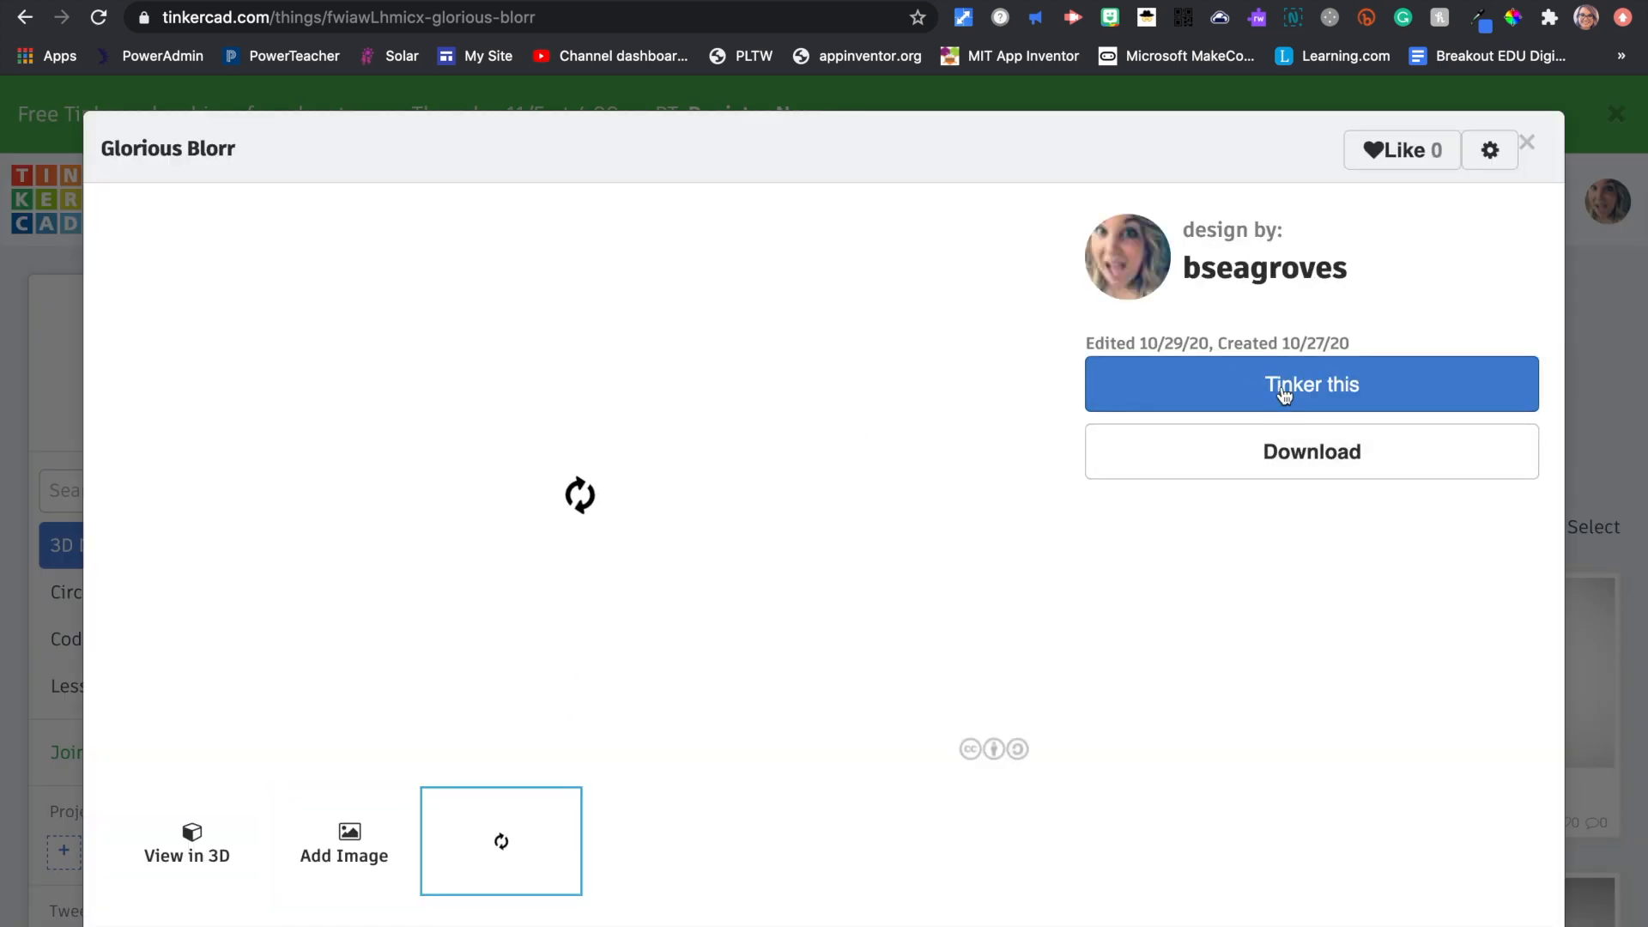
click(1528, 144)
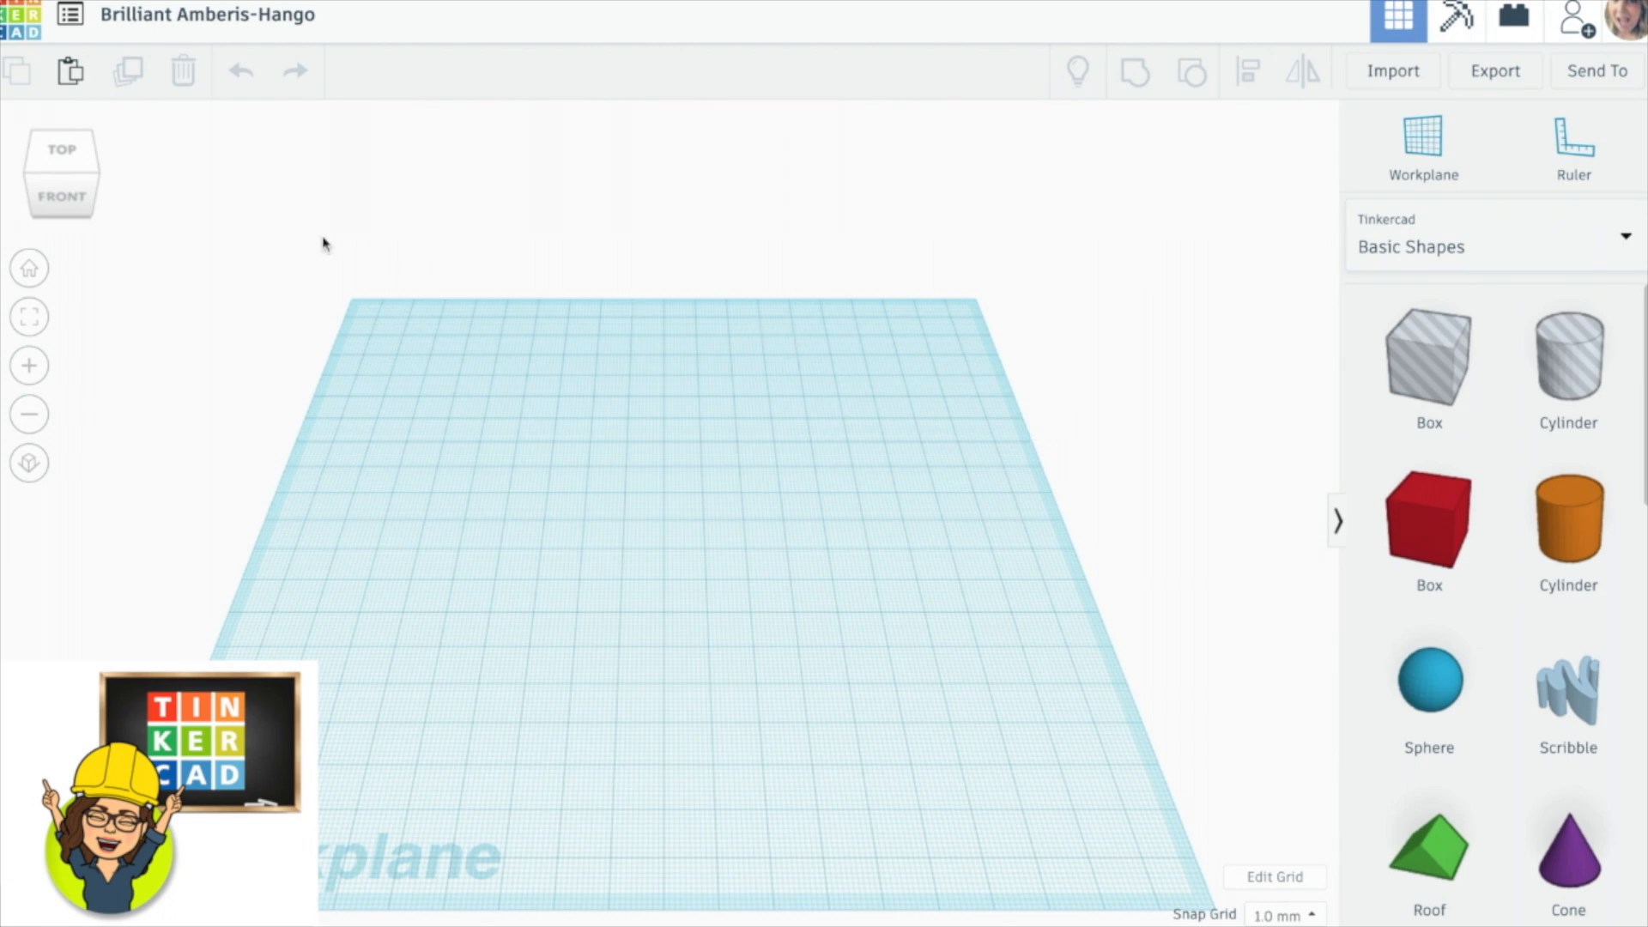
Examine the empty workplane from several angles and distances, and return to the home view
click(83, 213)
mouse_move(84, 213)
mouse_down()
mouse_move(115, 206)
mouse_move(75, 194)
mouse_move(110, 203)
mouse_move(88, 201)
mouse_up()
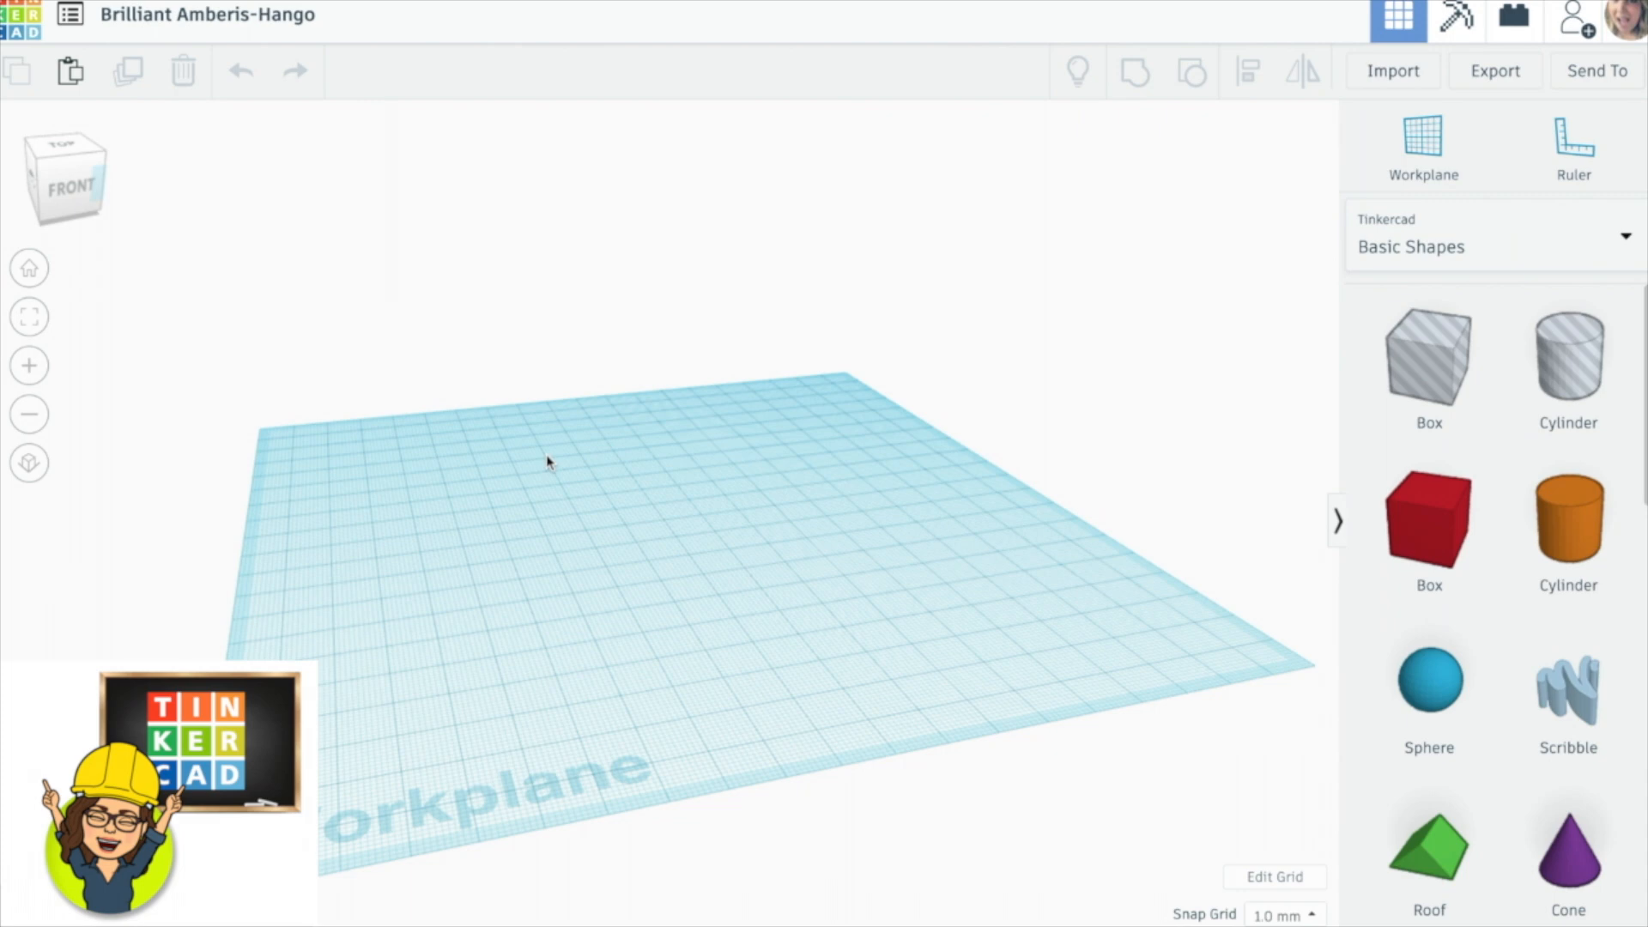
right_drag(544, 455, 647, 477)
scroll(647, 424, down, 5)
scroll(648, 422, up, 5)
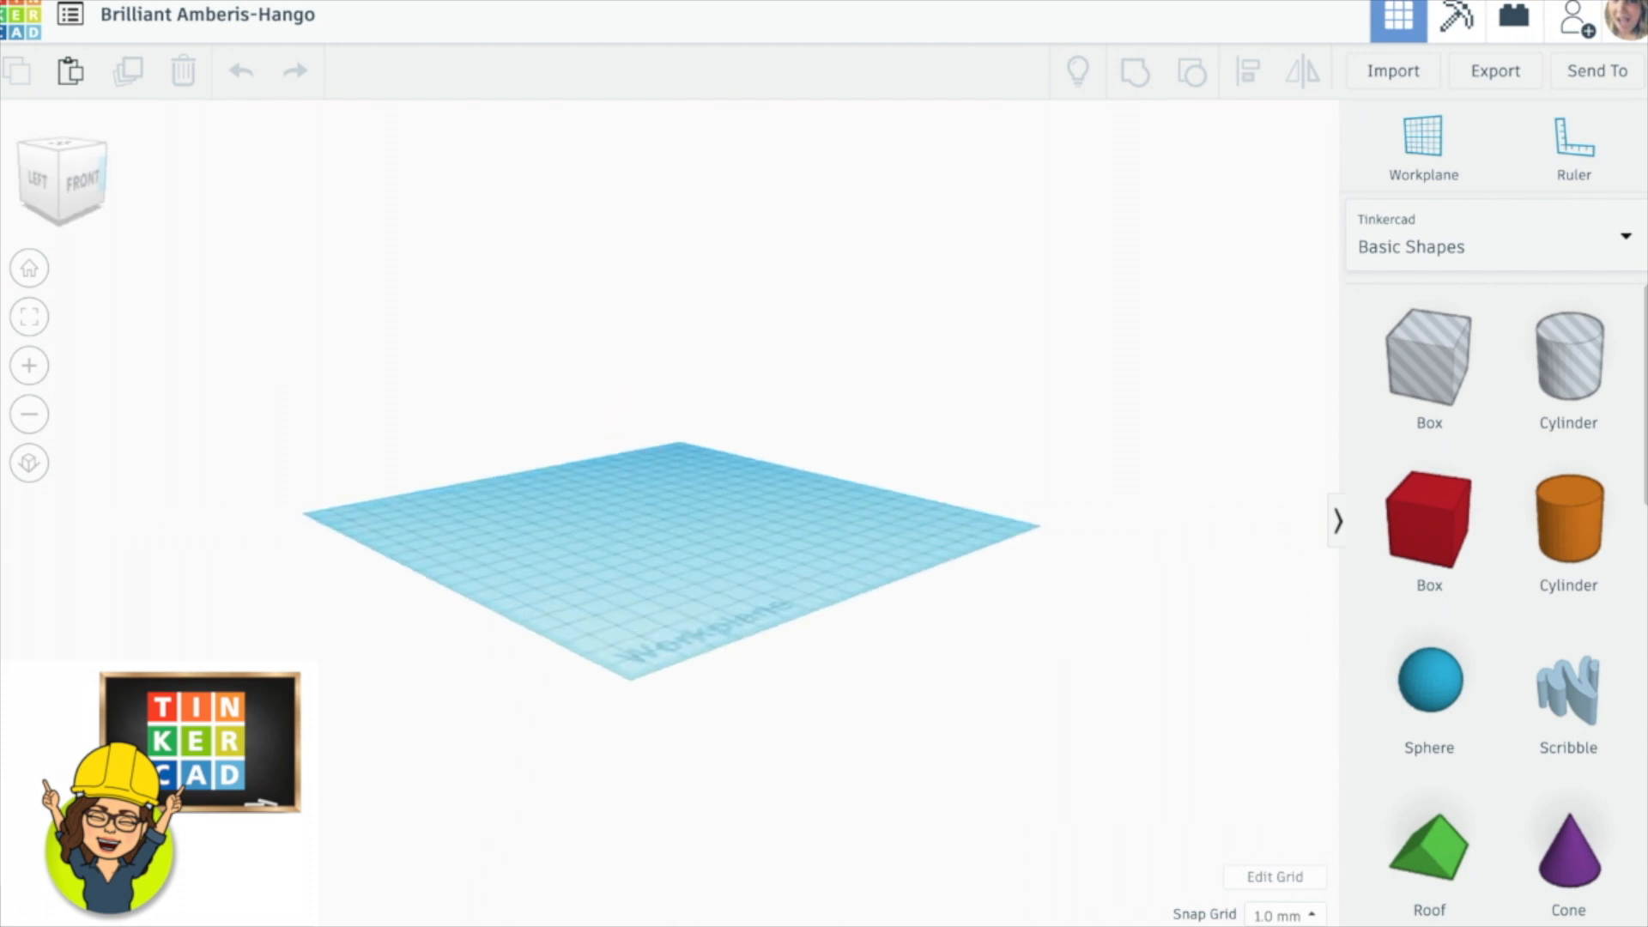
scroll(647, 477, down, 3)
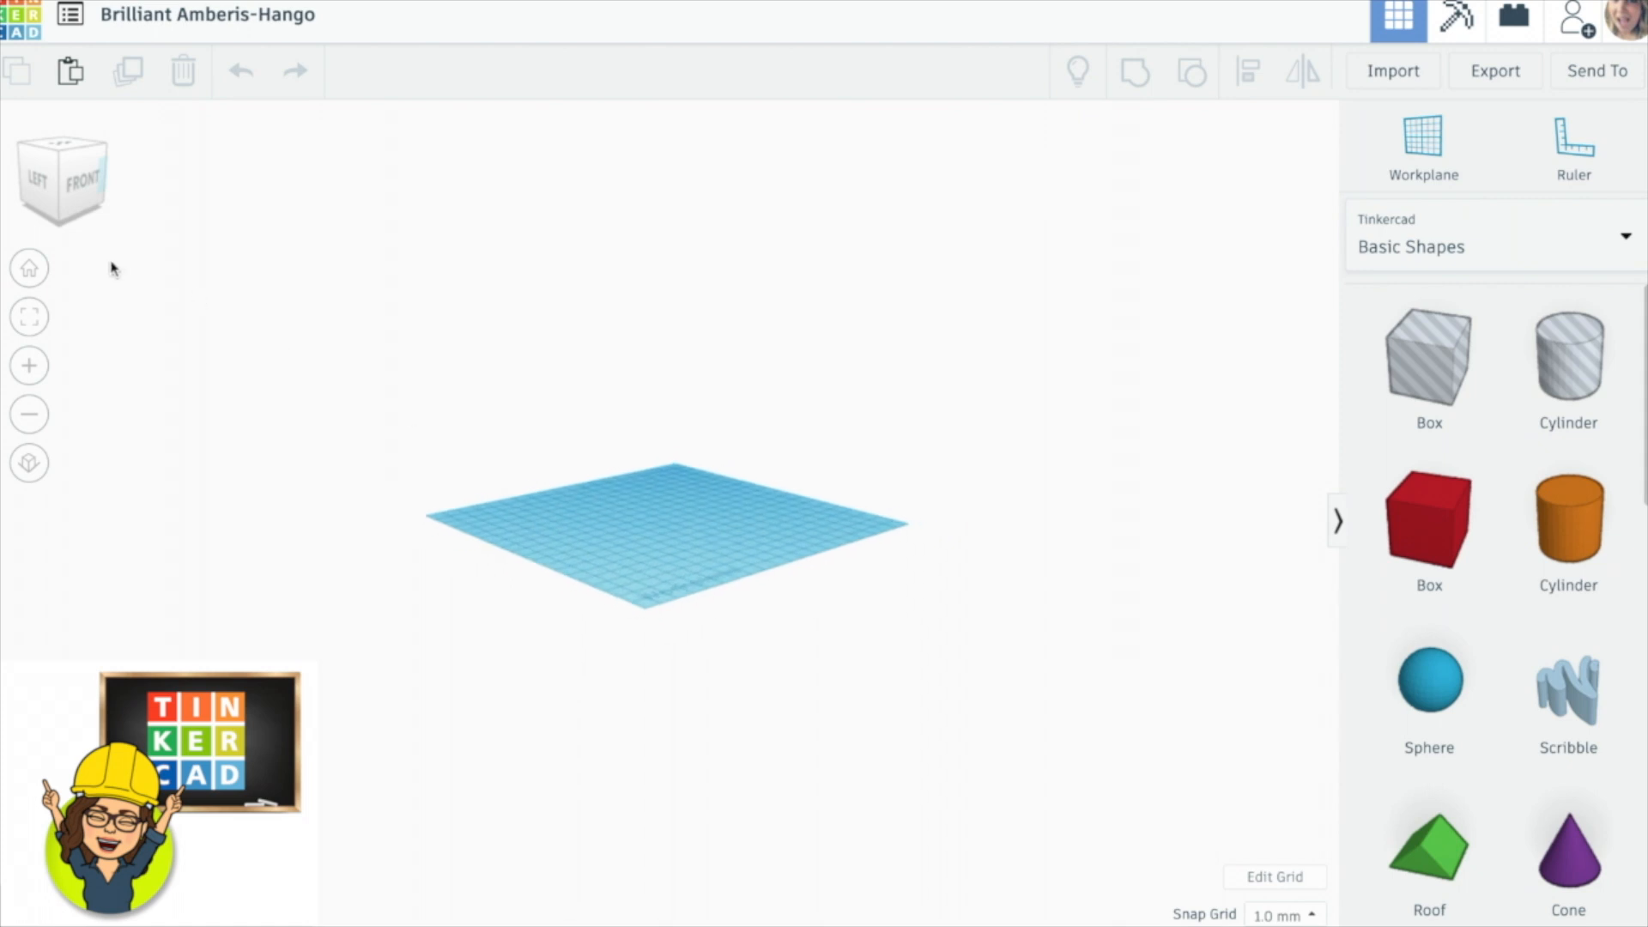
click(29, 266)
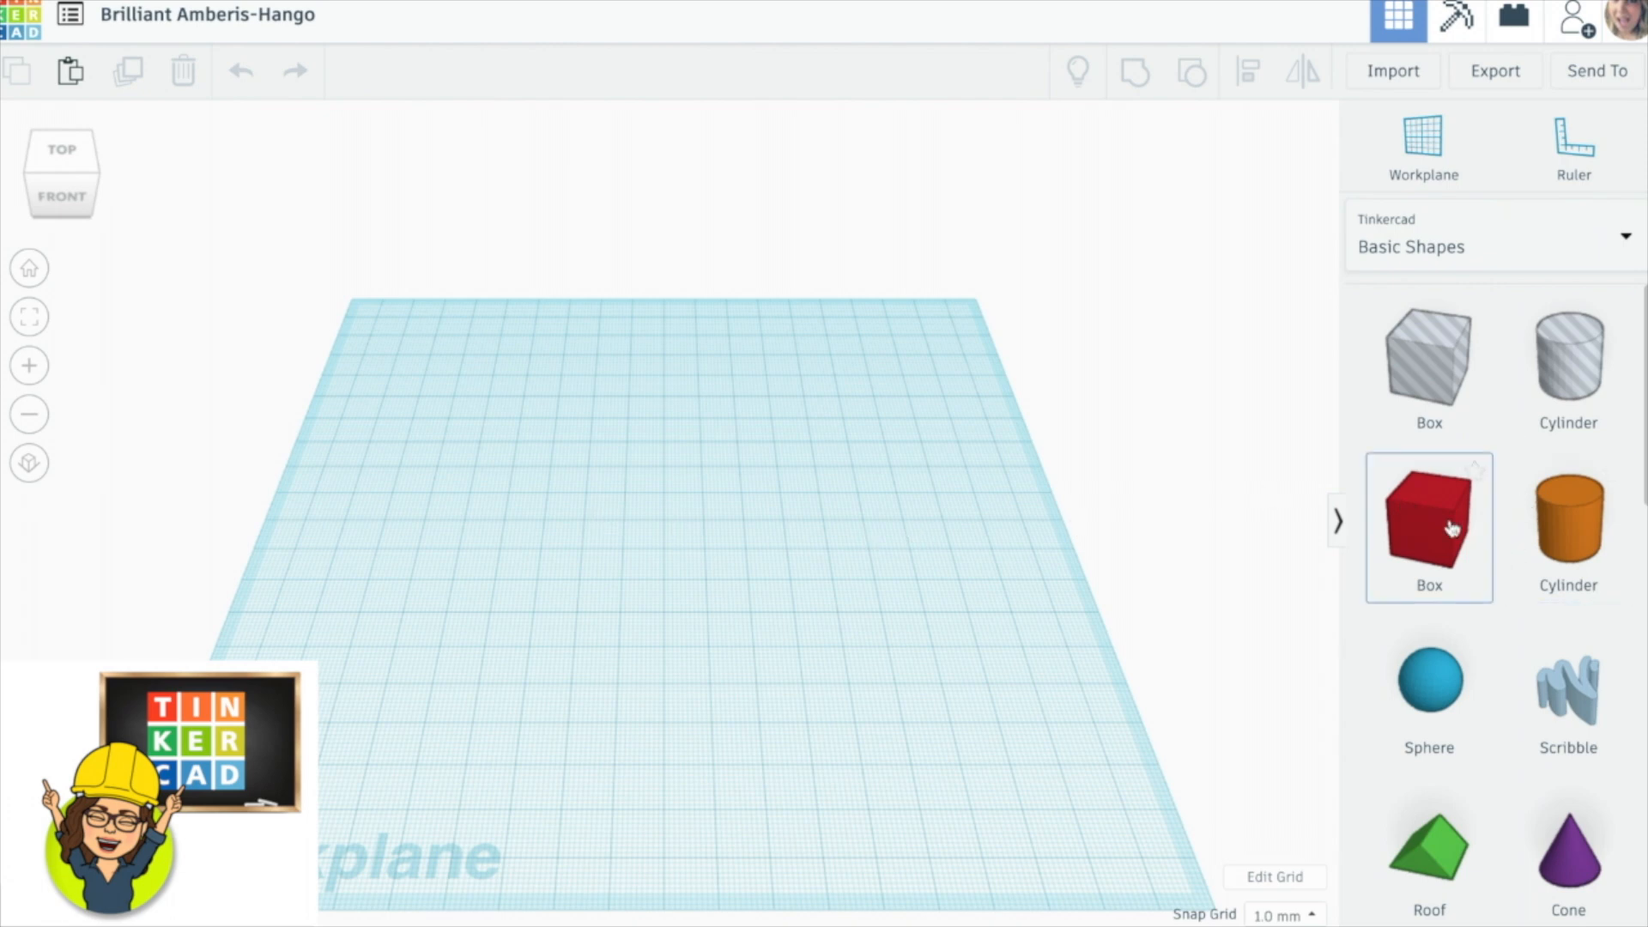
Place a red box on the back half of the workplane and resize its base to about 70 by 44 mm
drag(1444, 526, 508, 445)
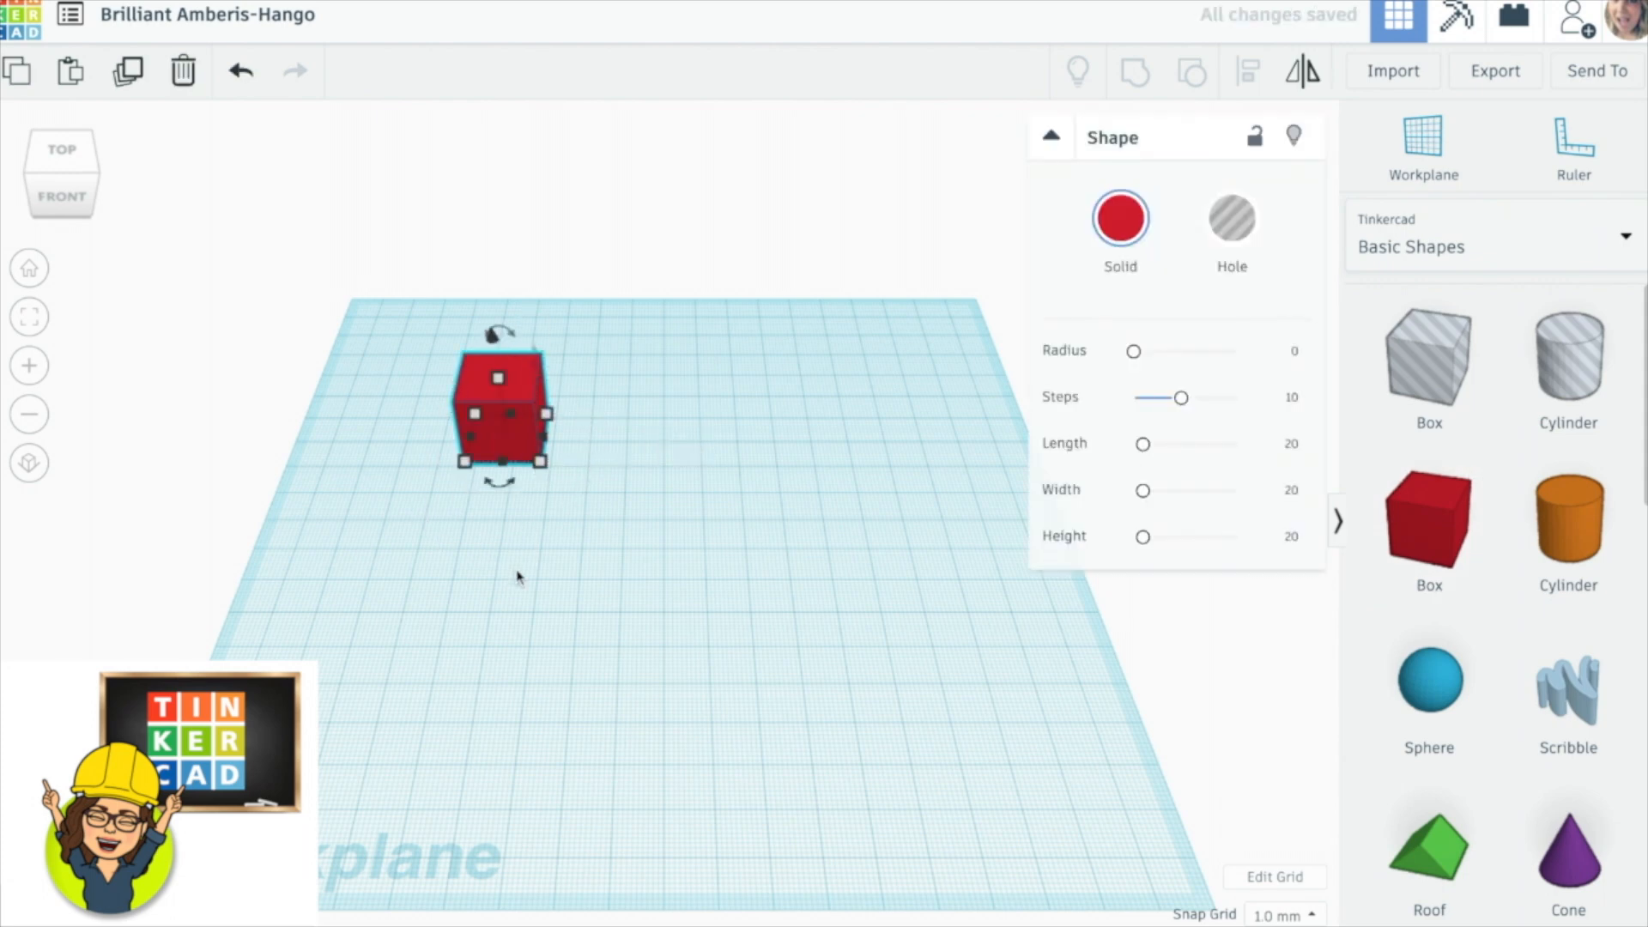
mouse_move(543, 464)
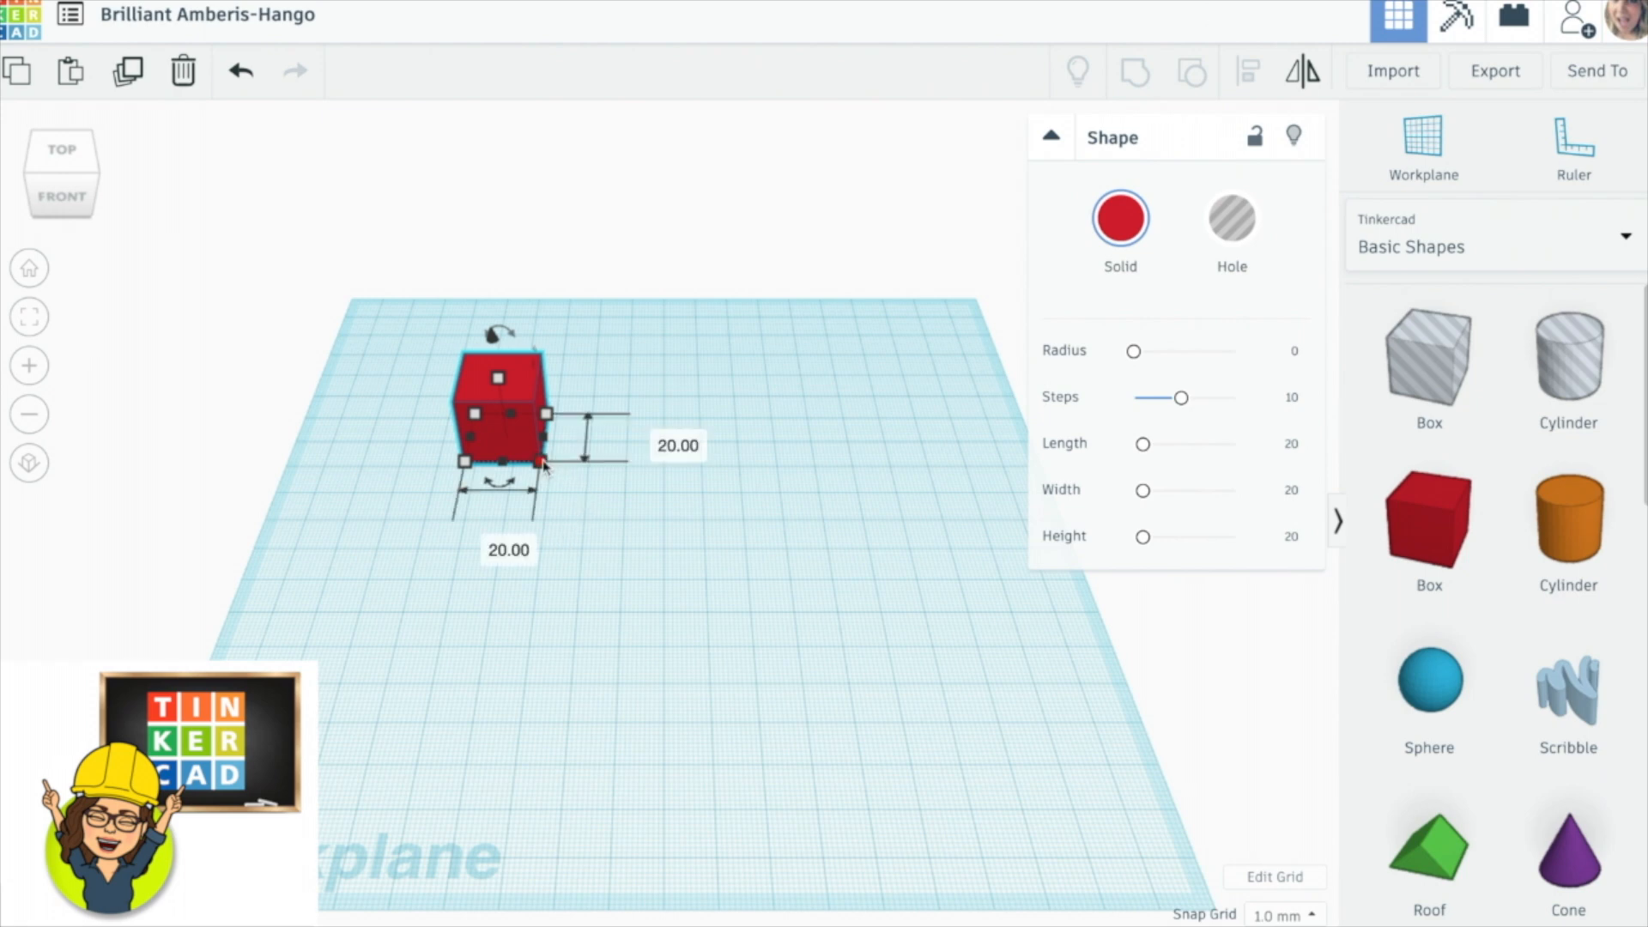
drag(543, 464, 731, 525)
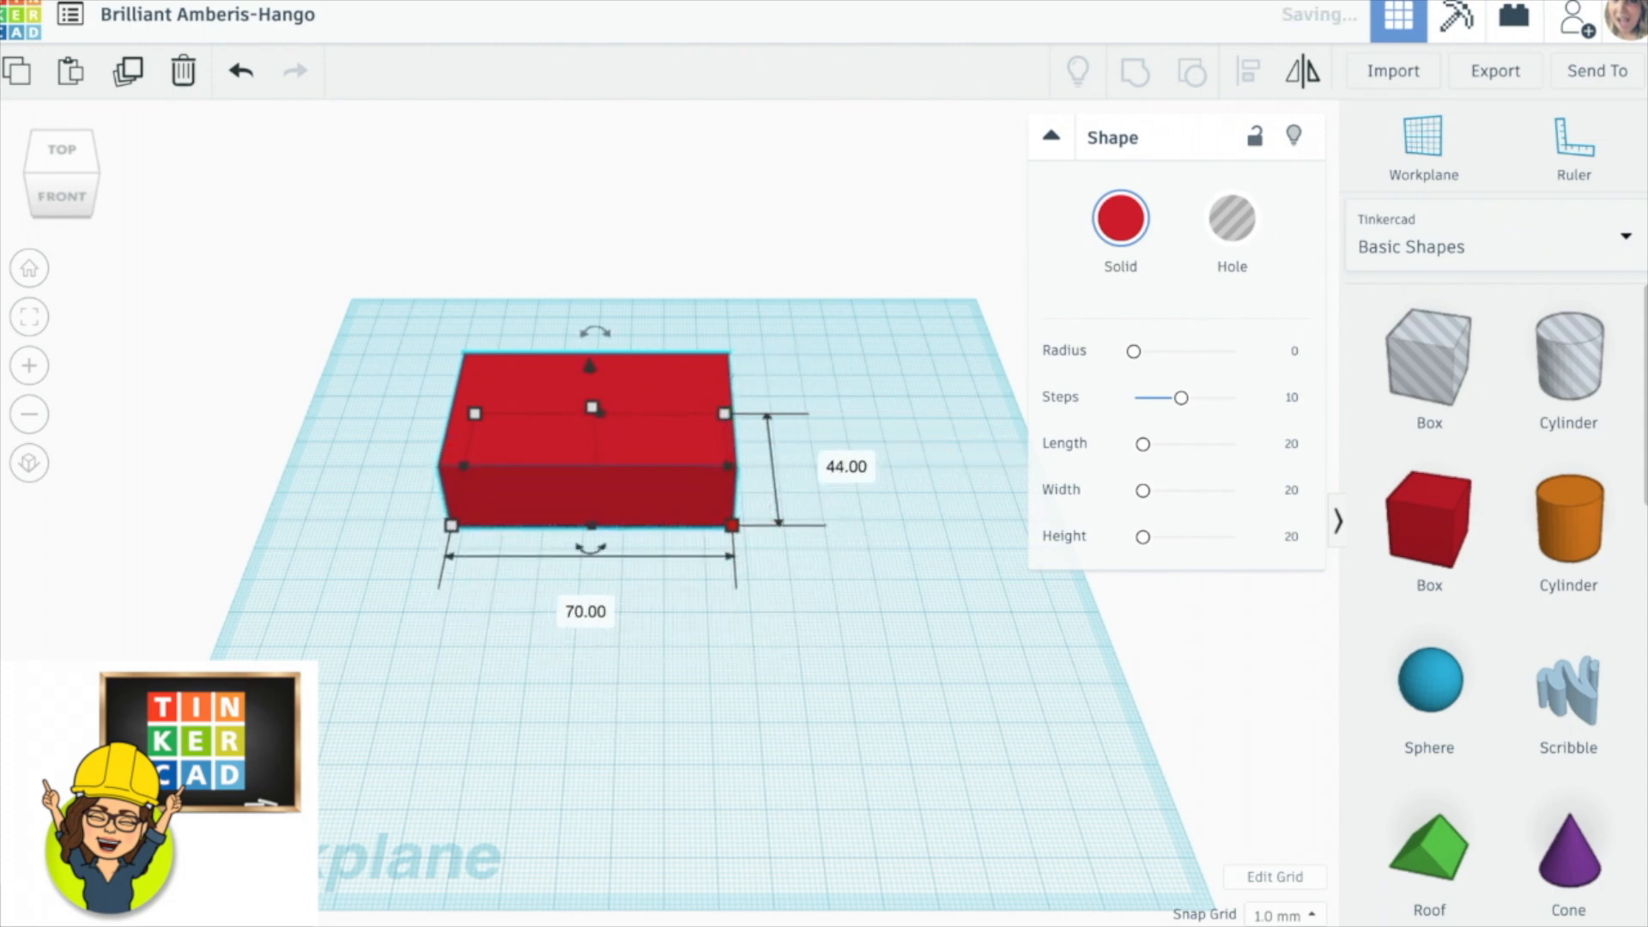
Increase the red box's height and move it toward the centre of the workplane
drag(594, 408, 585, 329)
click(796, 659)
right_drag(796, 658, 643, 591)
drag(565, 589, 798, 585)
mouse_move(632, 592)
right_down()
mouse_move(662, 589)
mouse_move(387, 574)
mouse_move(405, 610)
mouse_move(724, 641)
mouse_move(868, 533)
mouse_move(747, 537)
mouse_move(644, 580)
right_up()
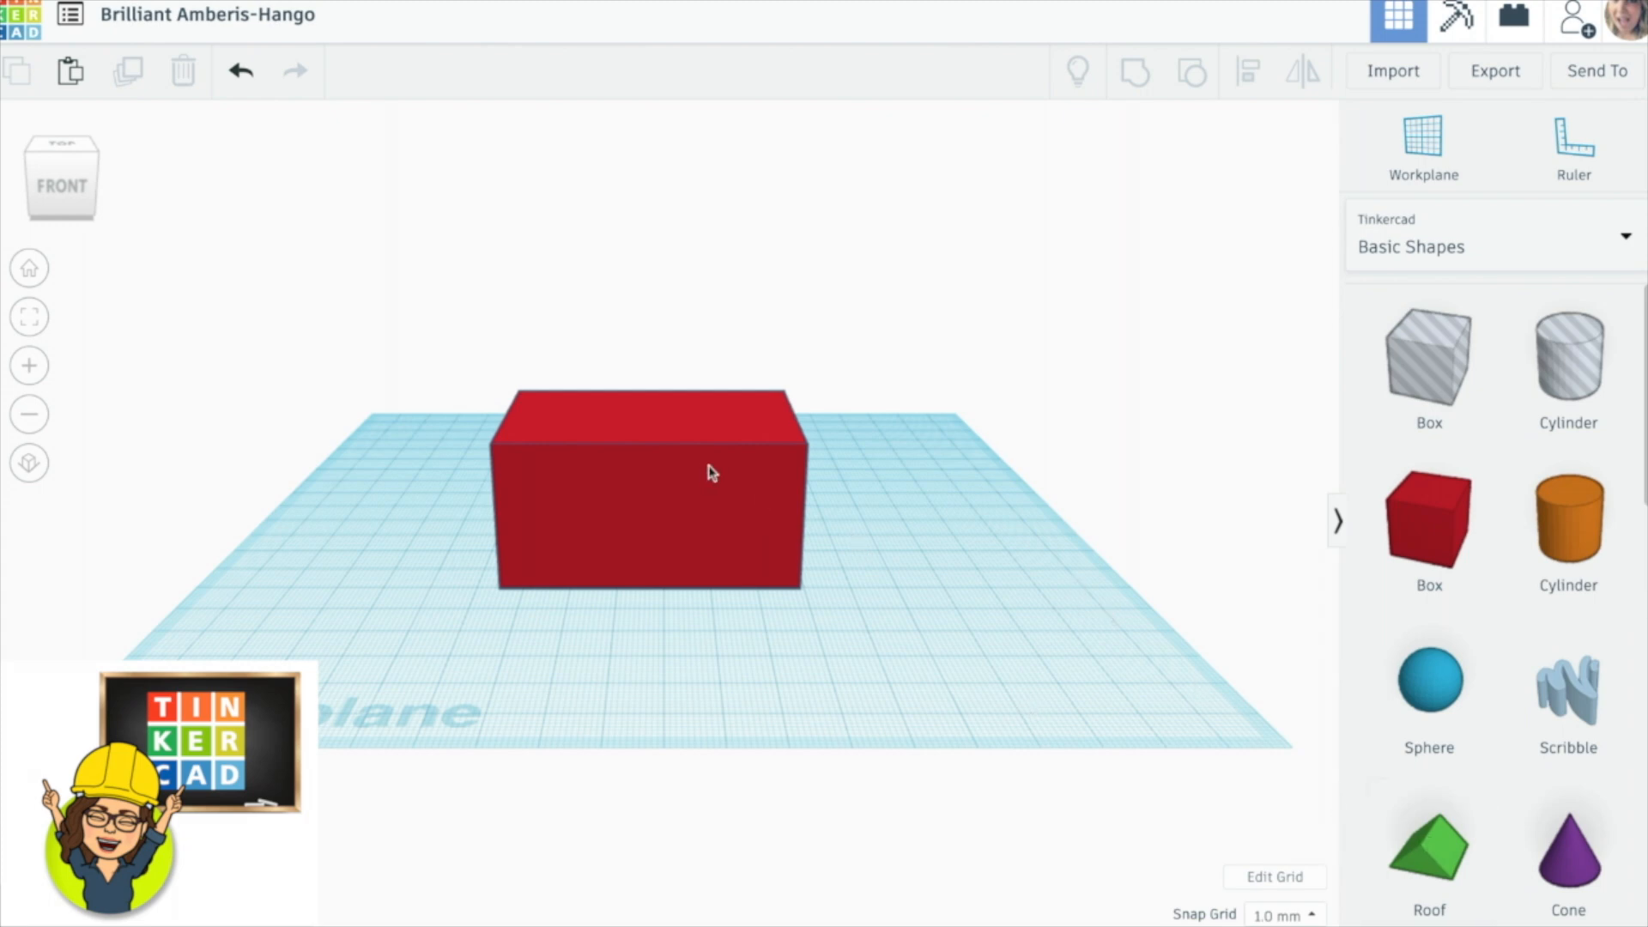
Try adding a green roof beside the box, lifting it and moving it over the box's top, and delete the roof
scroll(1416, 686, down, 2)
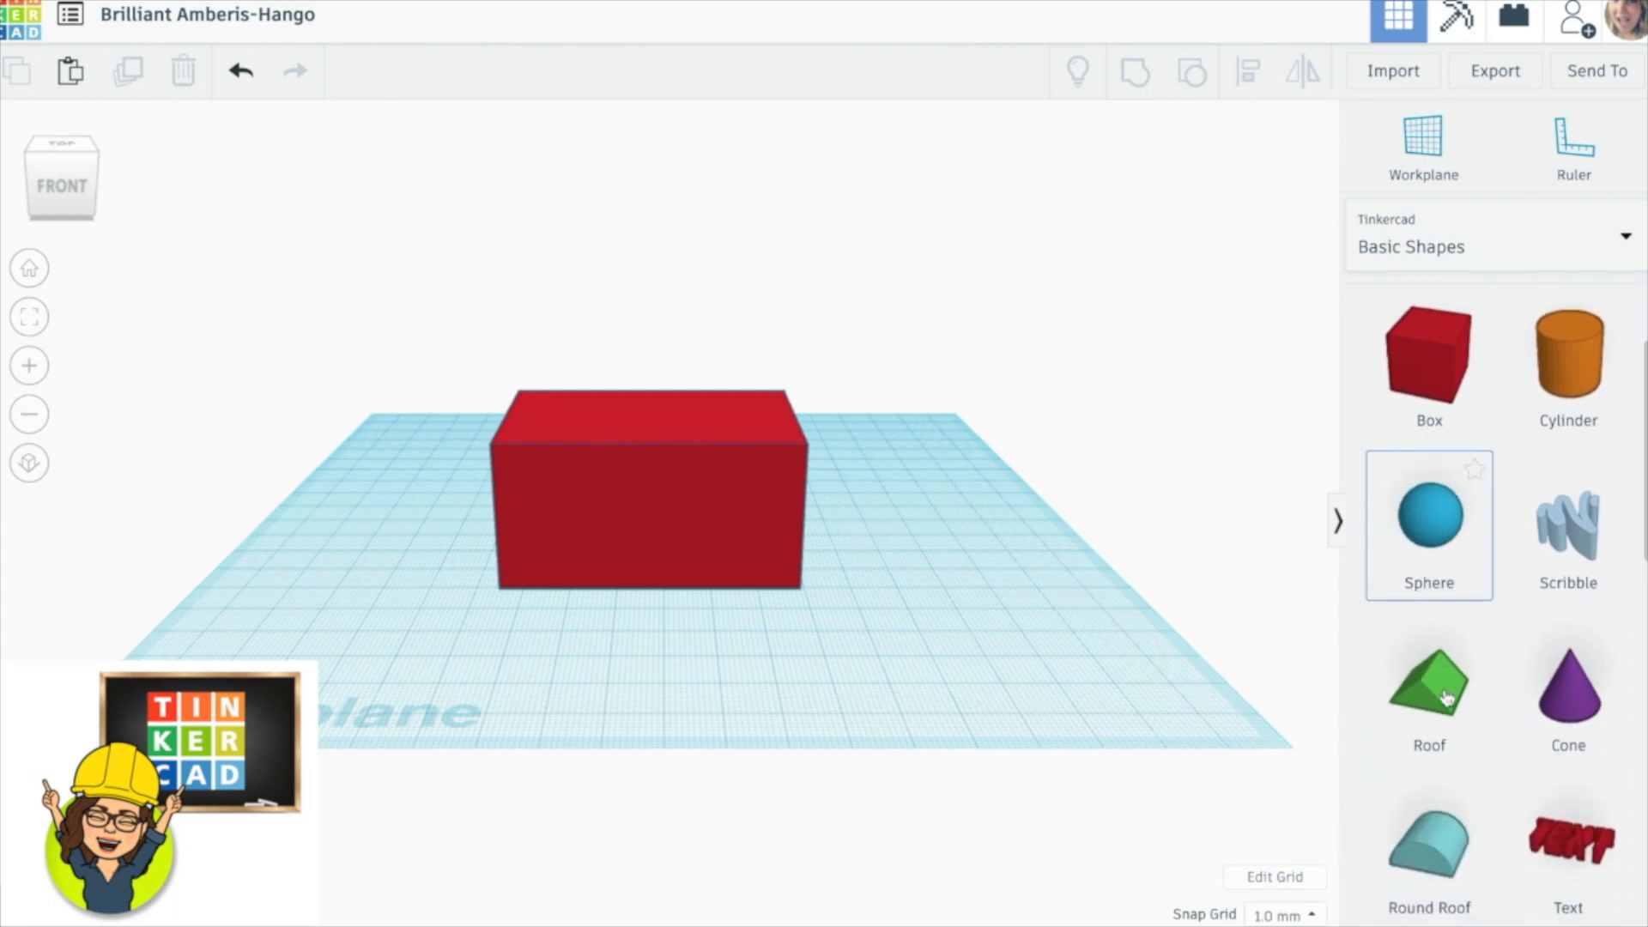
drag(1406, 627, 894, 619)
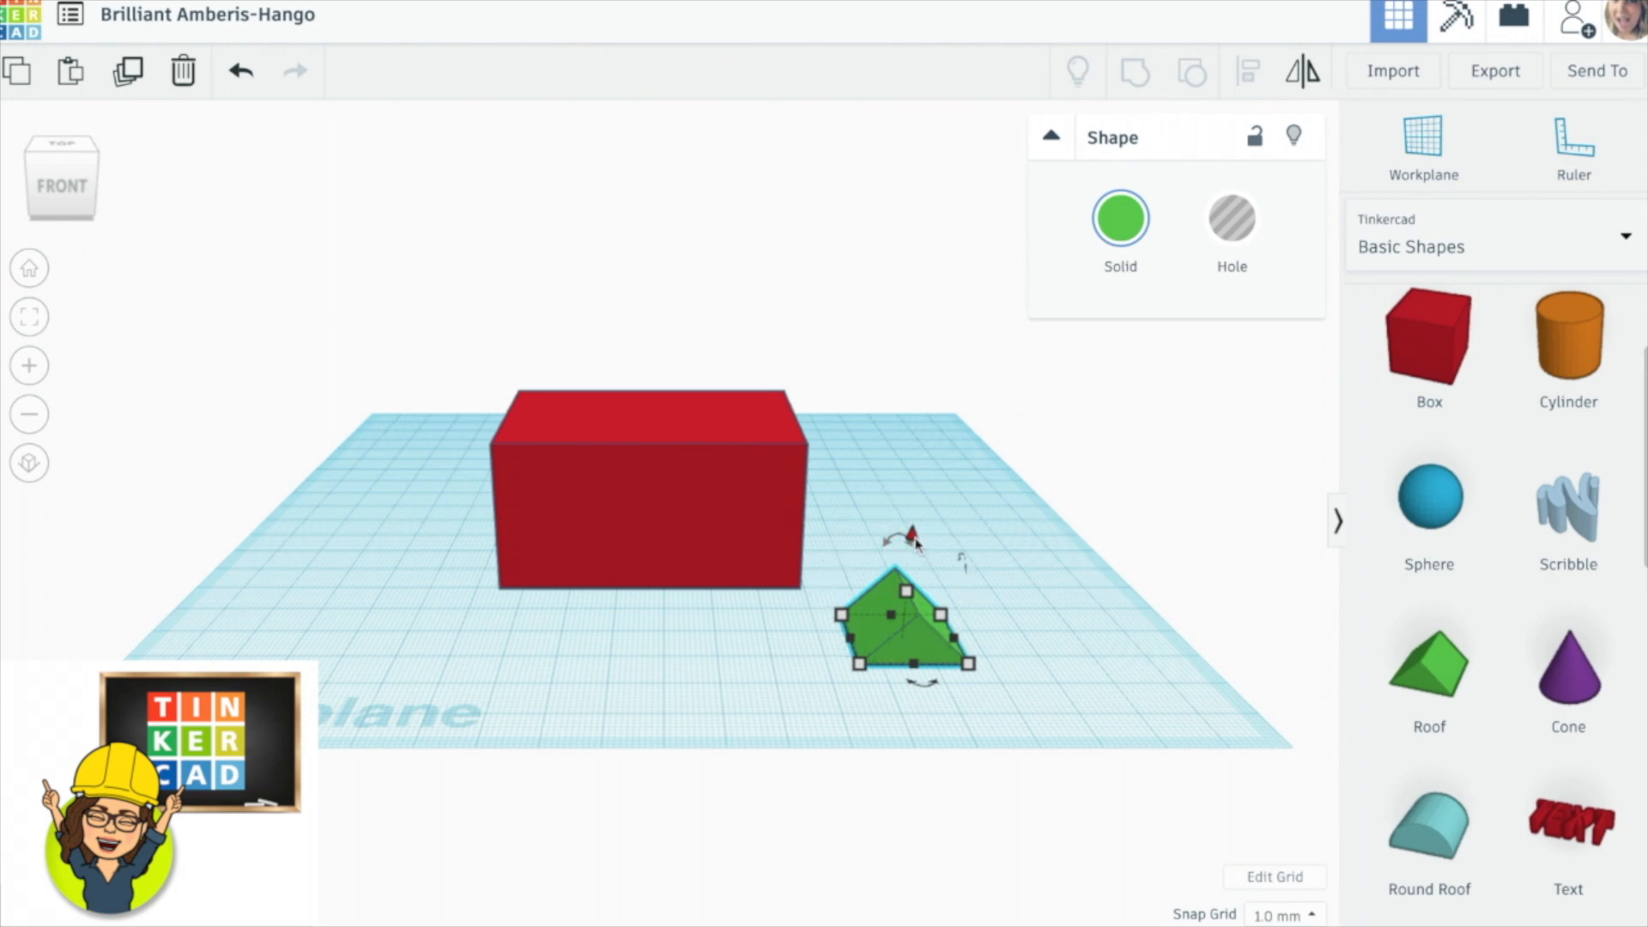
drag(915, 541, 926, 380)
drag(941, 494, 581, 403)
right_drag(673, 360, 678, 446)
drag(589, 485, 792, 570)
right_drag(1000, 577, 724, 566)
click(652, 403)
key(Delete)
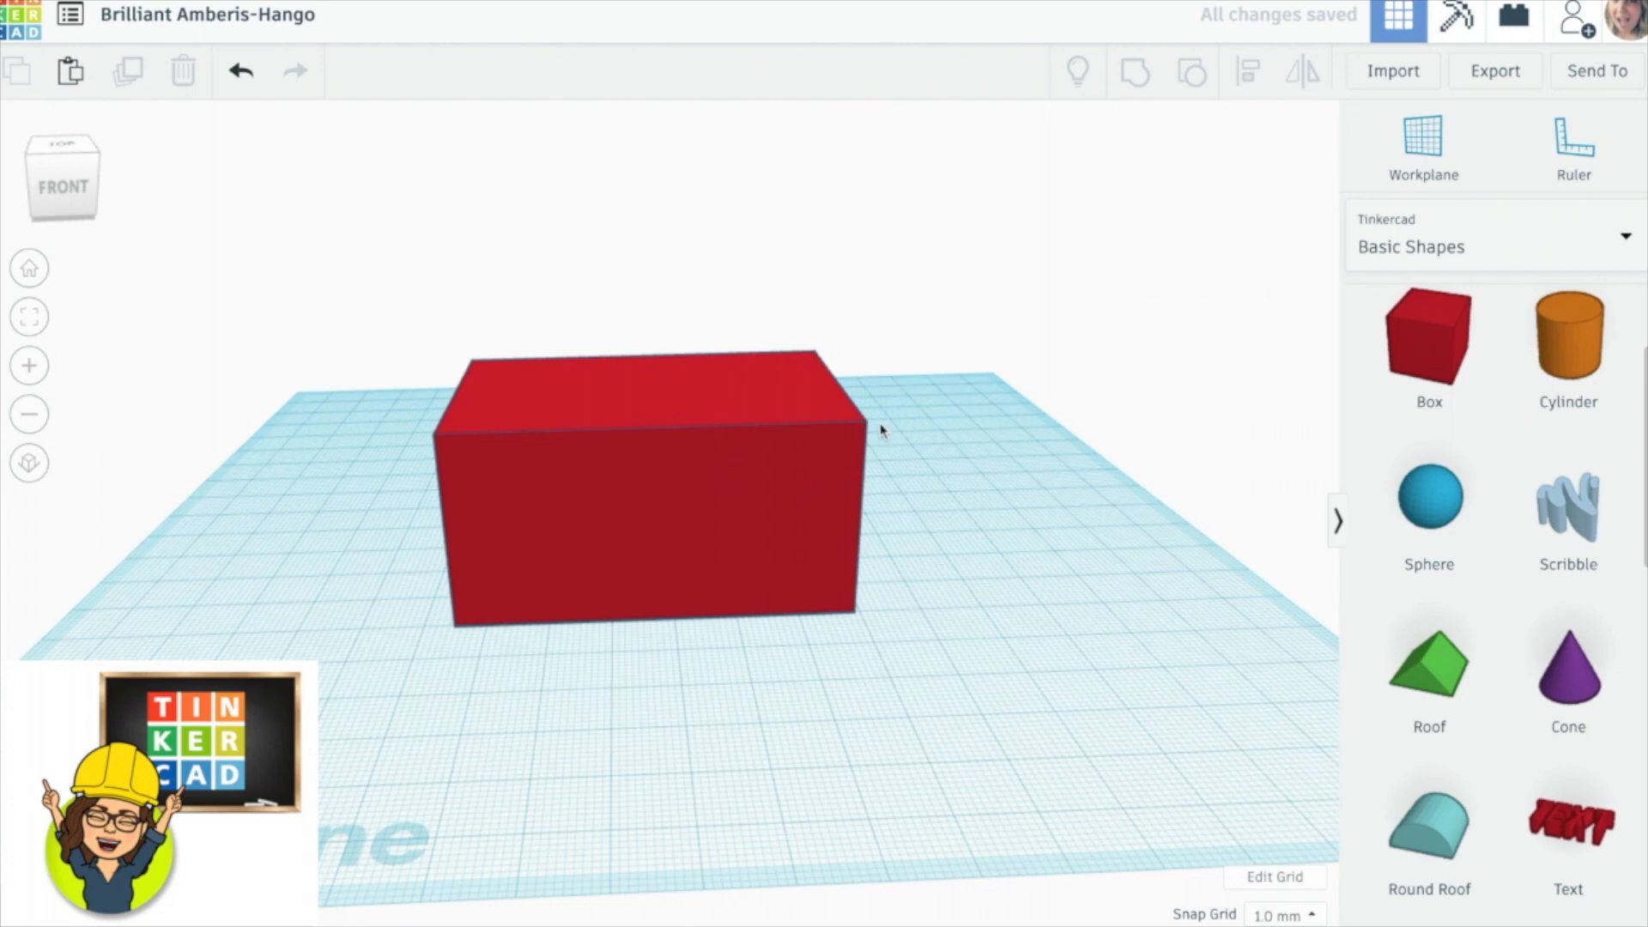
Set a new workplane on the top face of the red box
click(1433, 147)
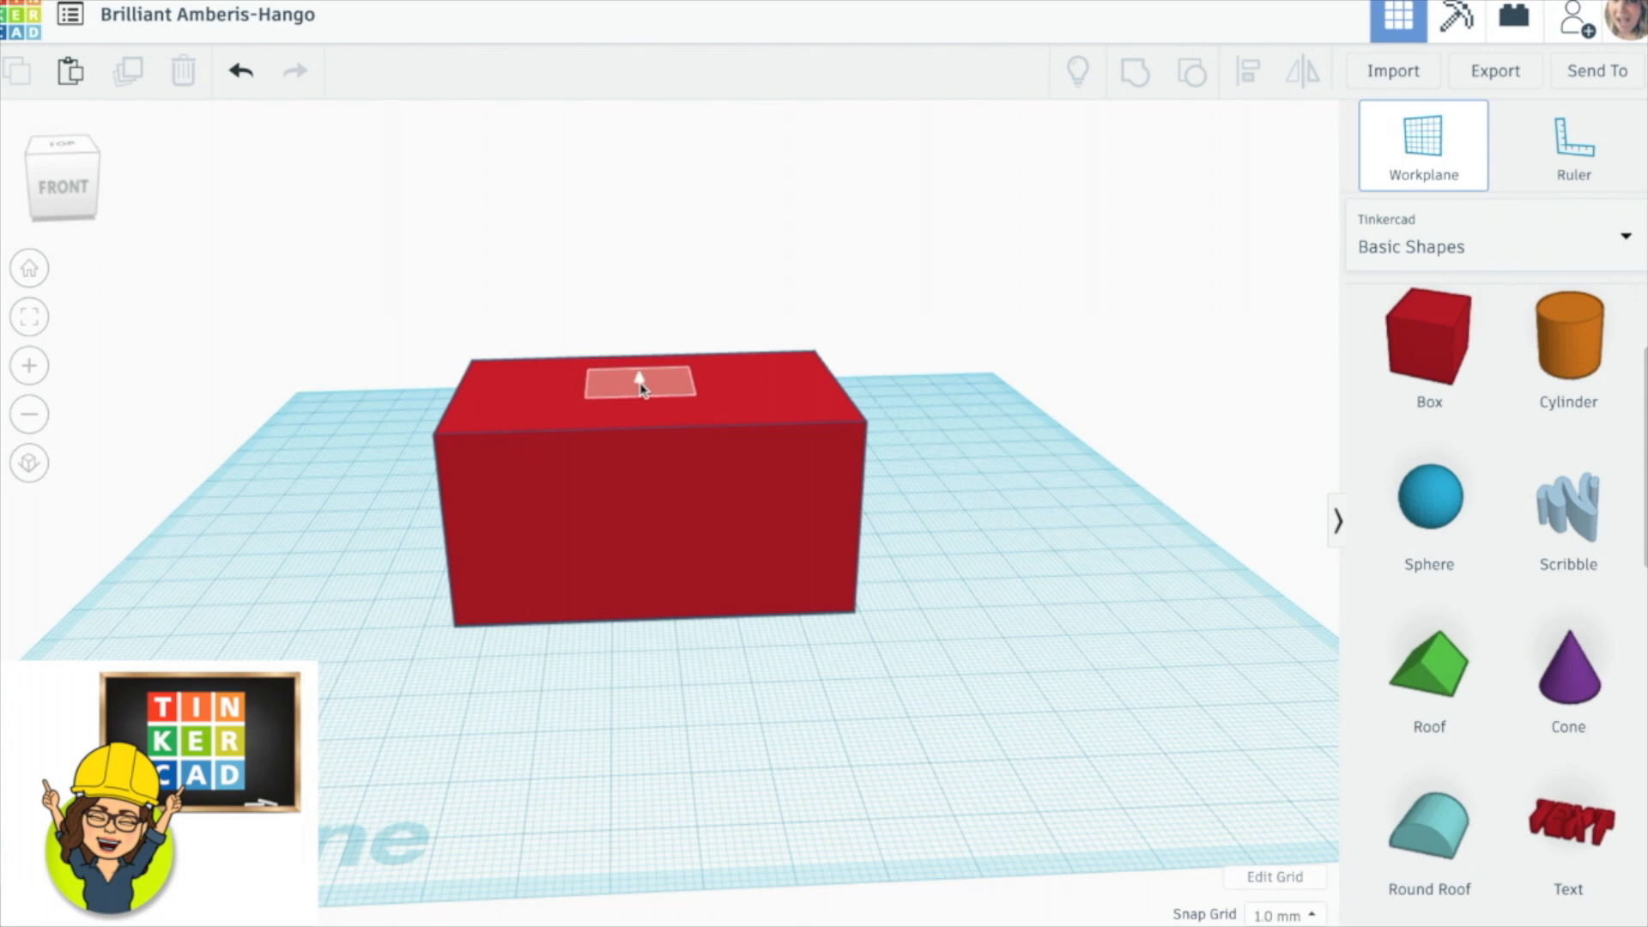
click(642, 389)
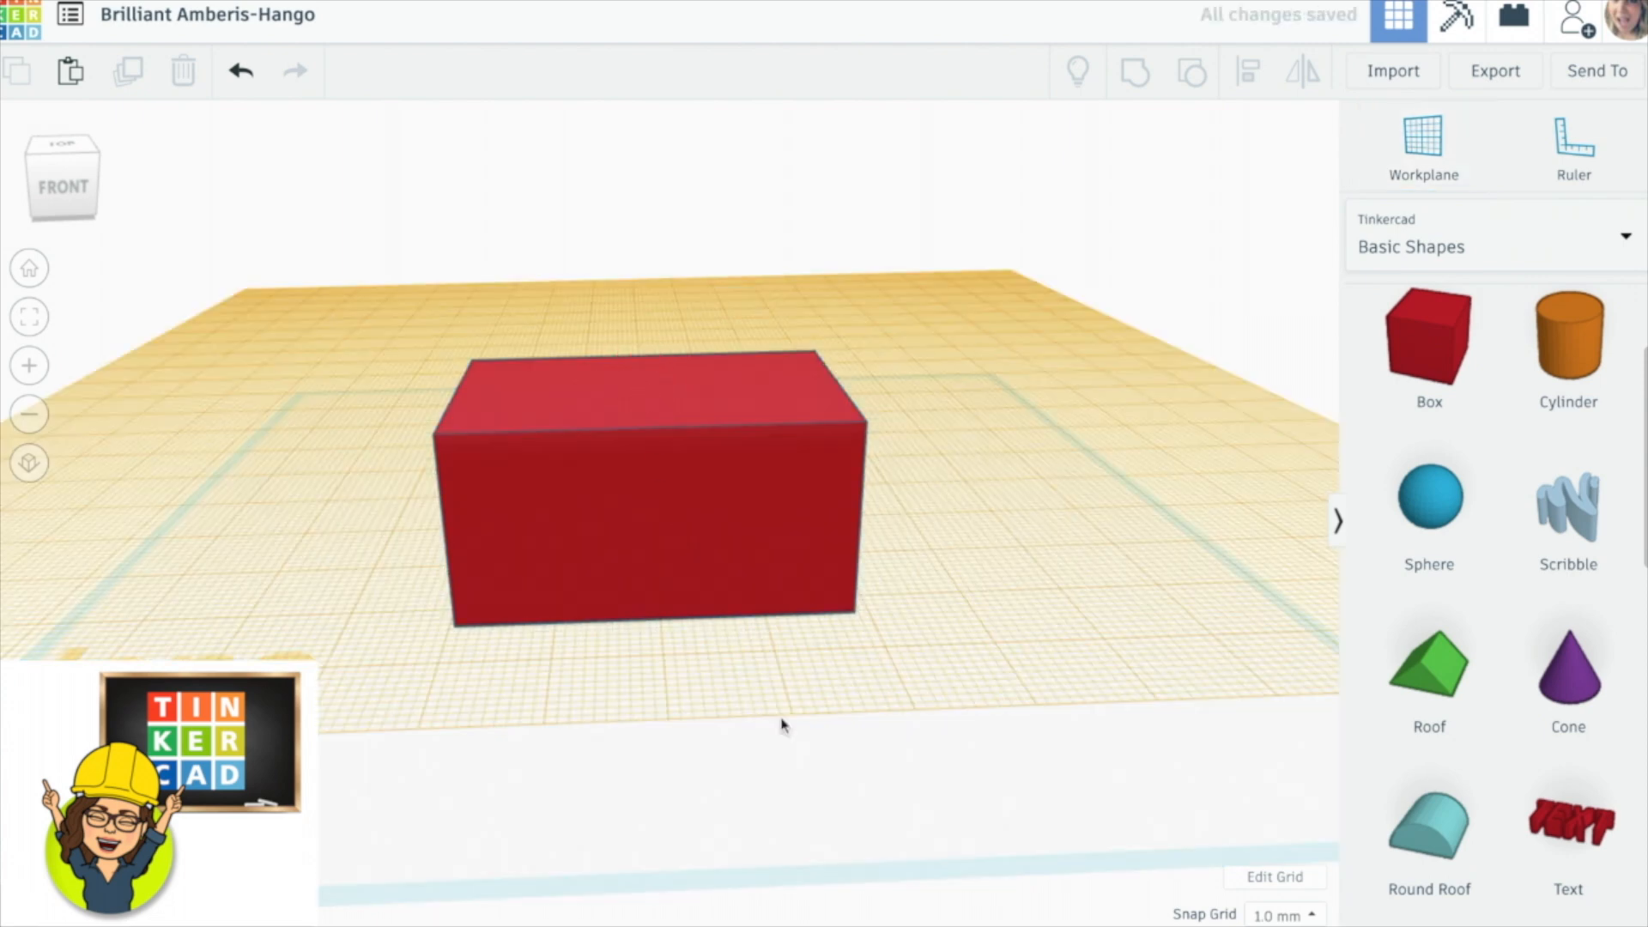
Place a green roof on the box's top face and enlarge it to cover the whole box with a slight overhang
scroll(781, 729, down, 5)
click(784, 740)
right_drag(783, 743, 881, 667)
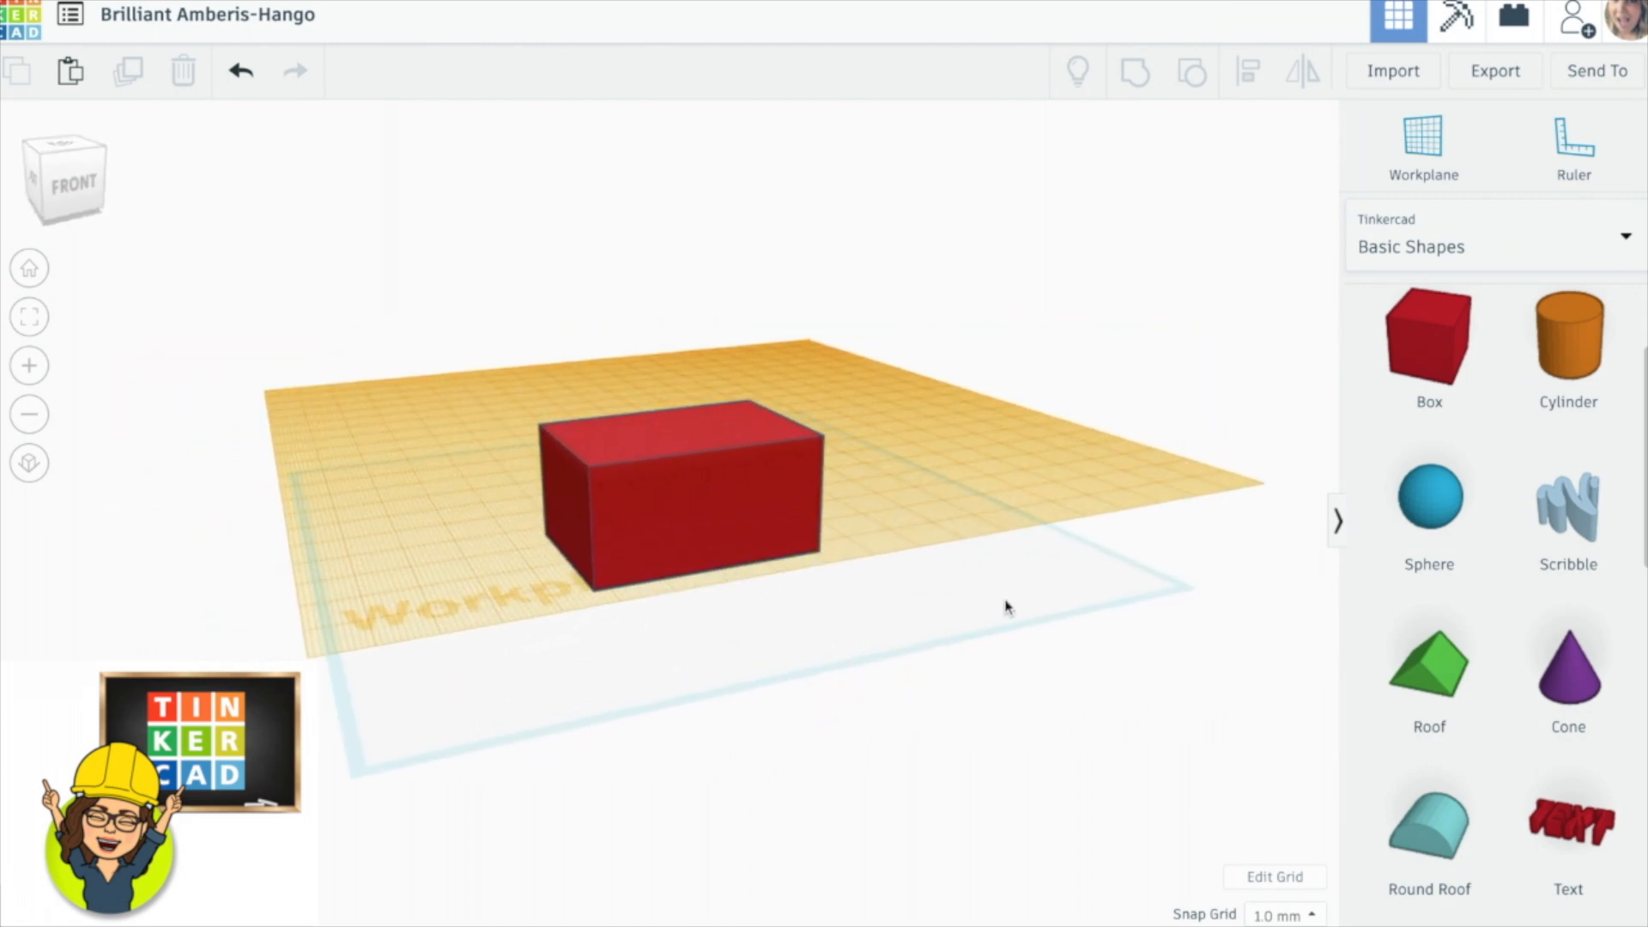
right_drag(1007, 607, 1004, 600)
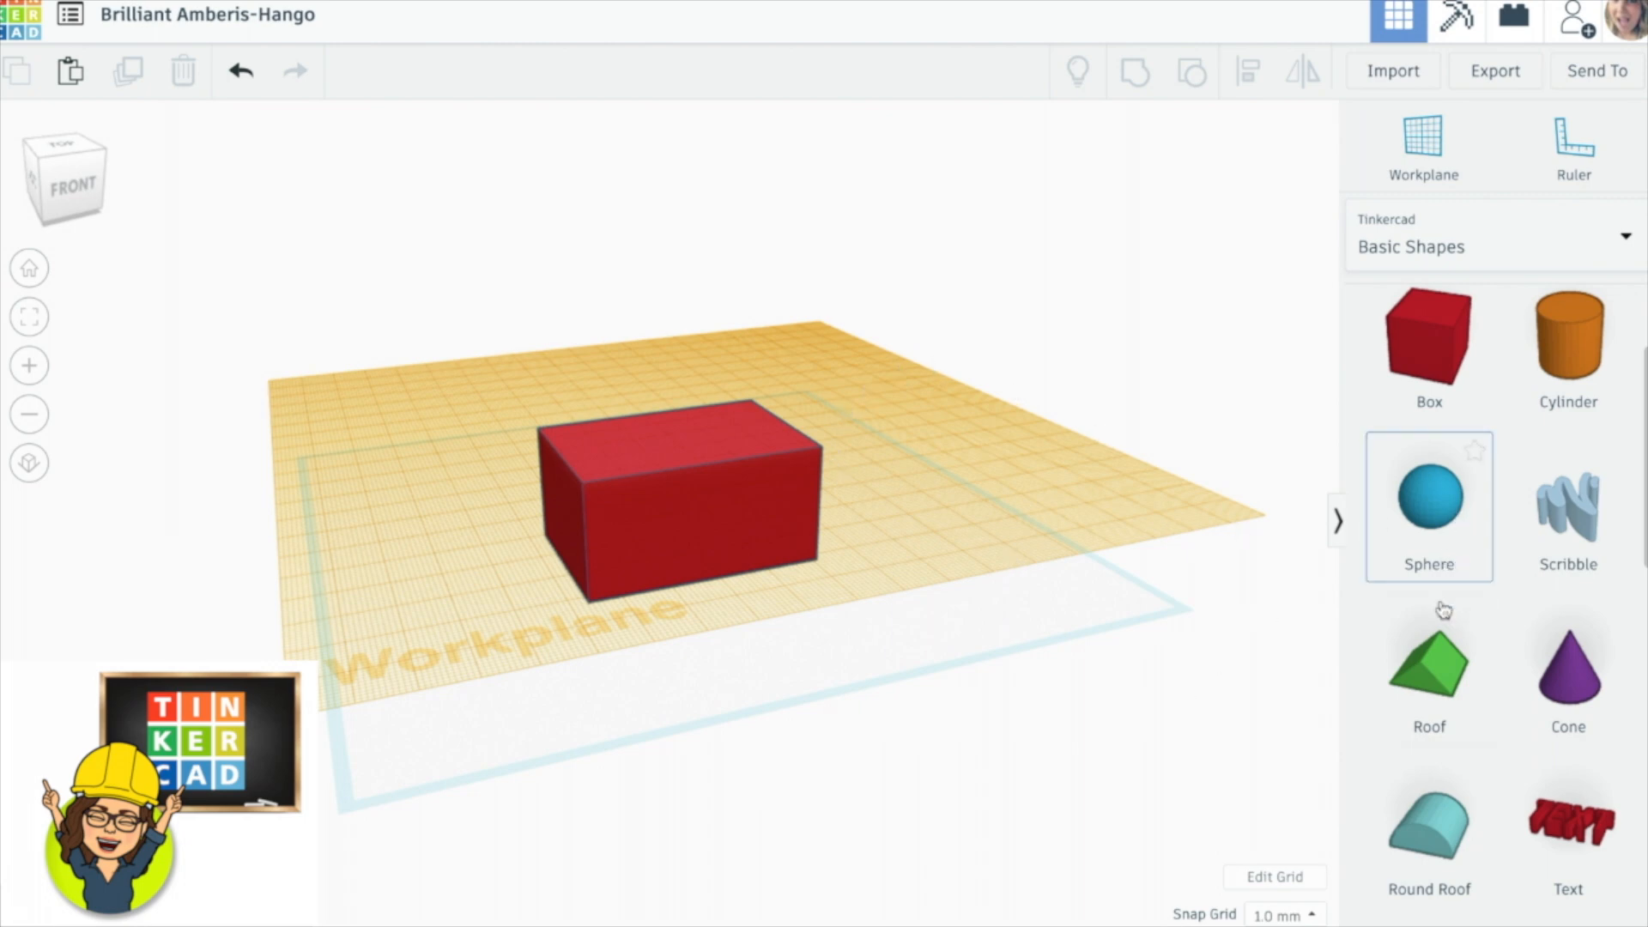
drag(1429, 660, 591, 432)
drag(570, 426, 841, 455)
right_drag(926, 566, 867, 493)
right_drag(973, 513, 809, 428)
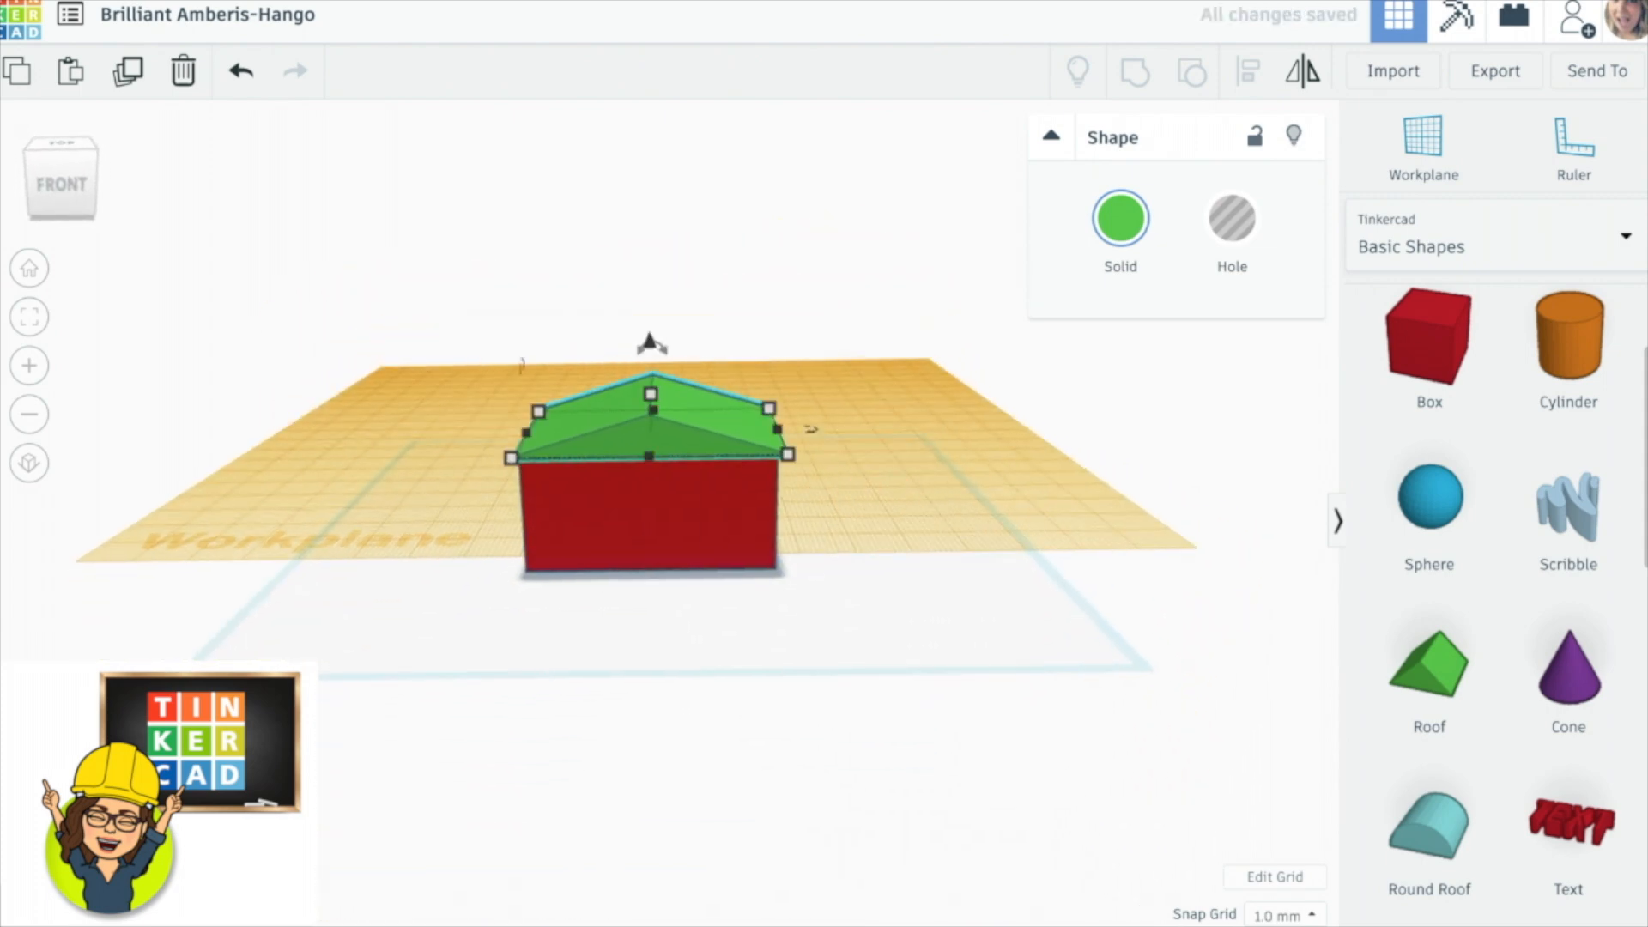
Return the workplane to its default position at the base of the house
click(1417, 165)
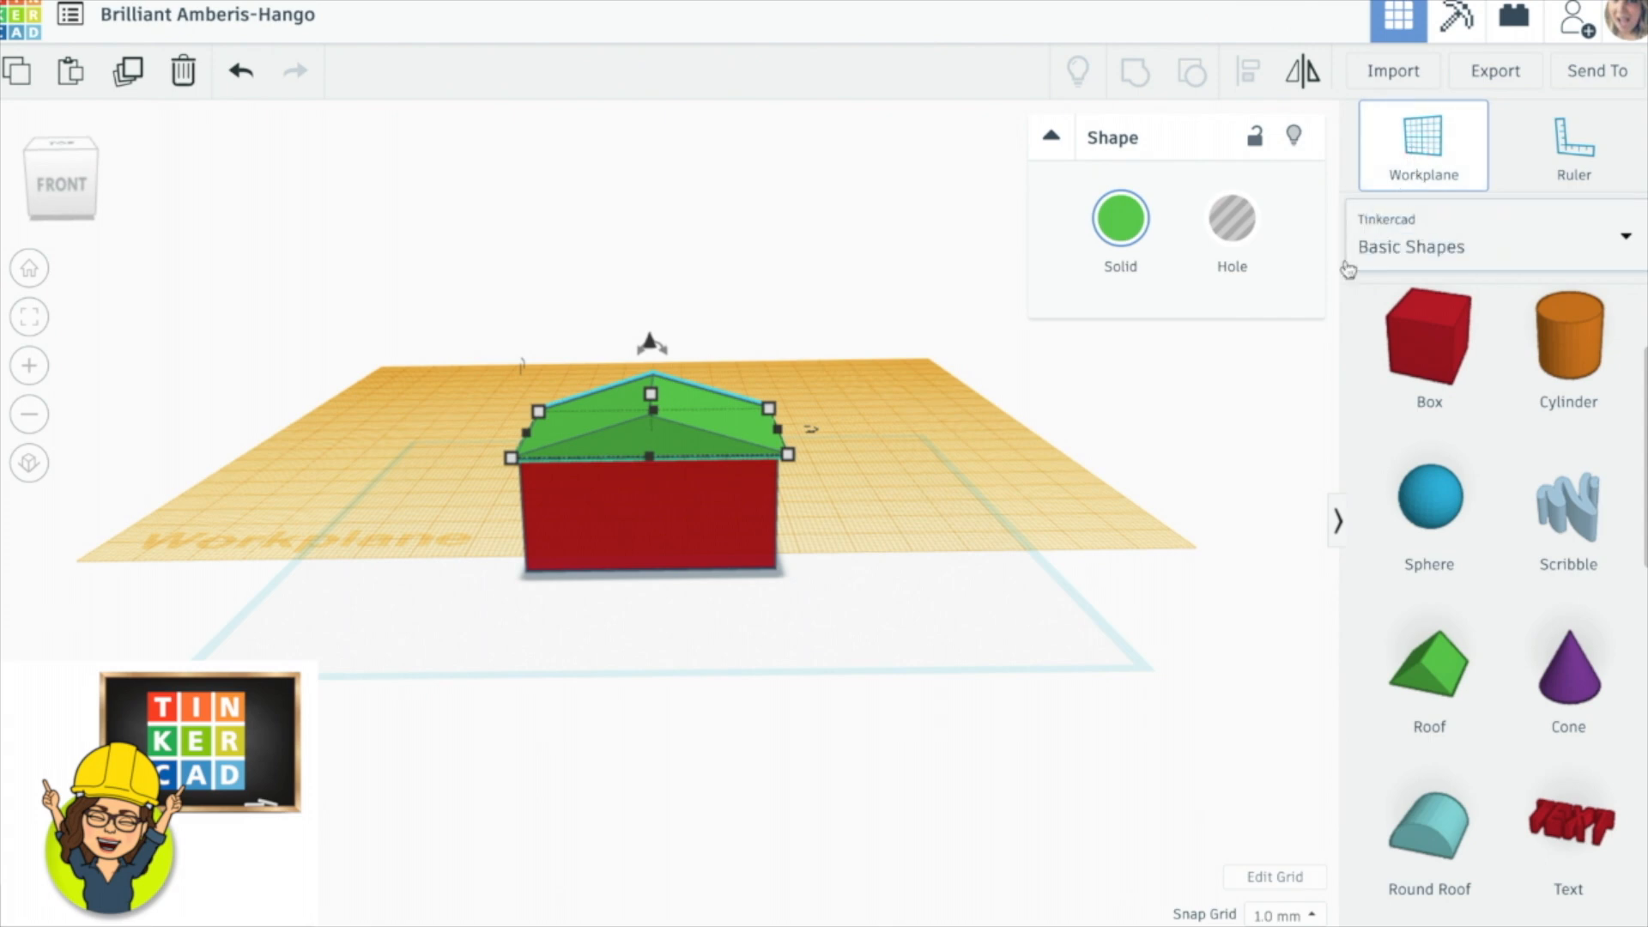
click(1204, 423)
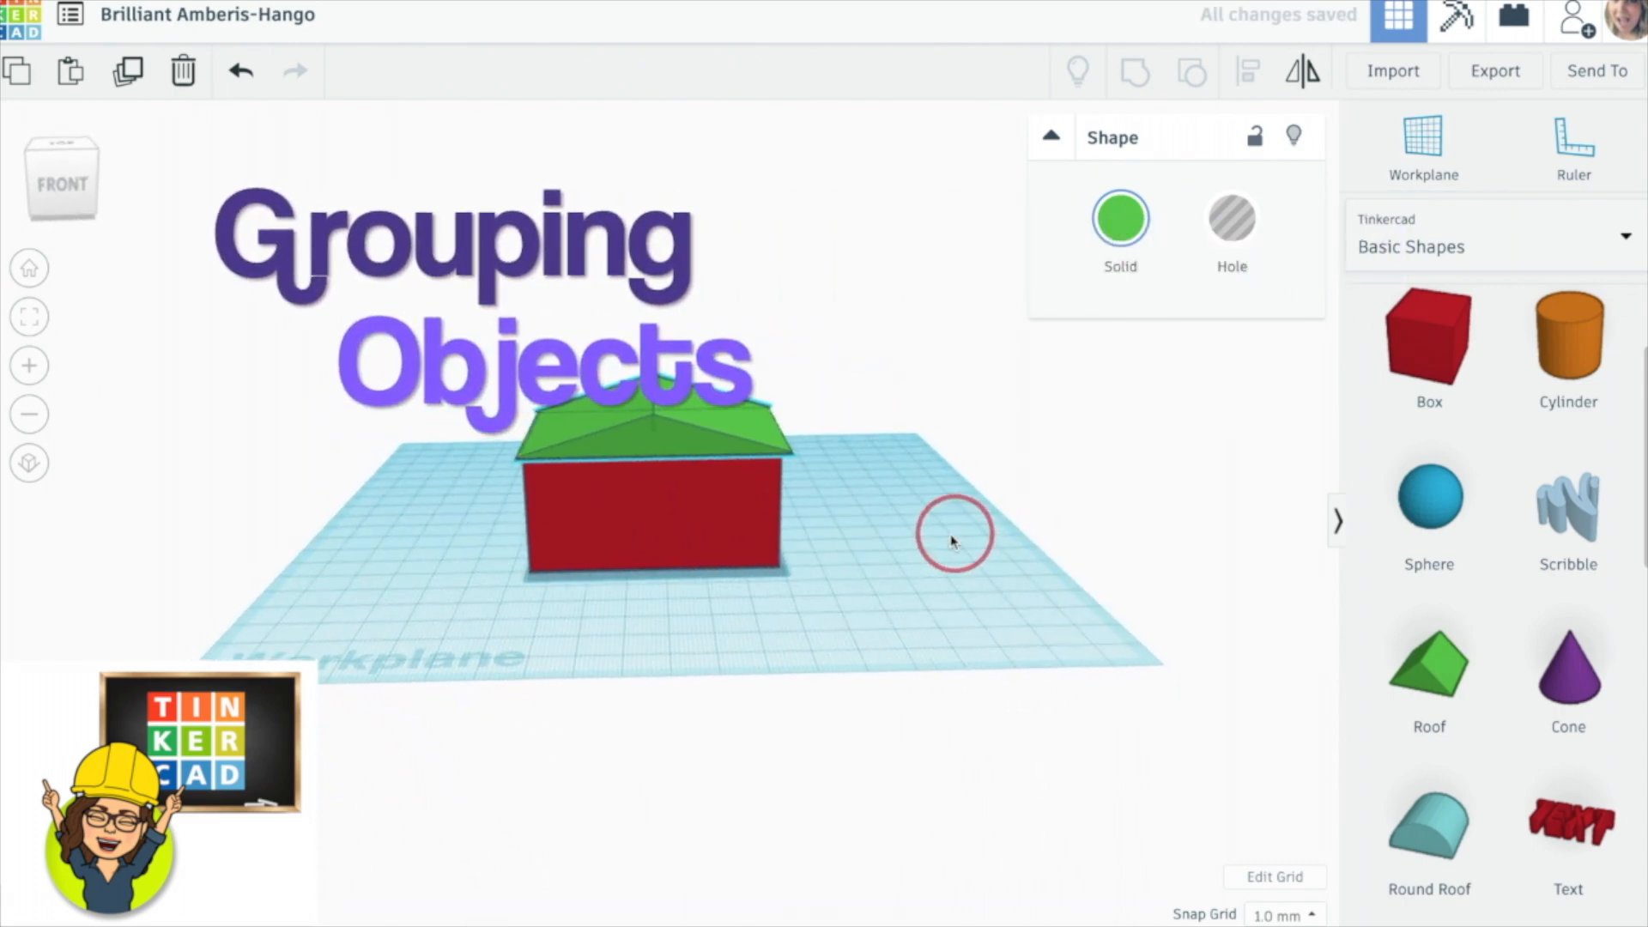
Group the box and roof into one shape and move it about 4 mm sideways and 10 mm backward
click(759, 429)
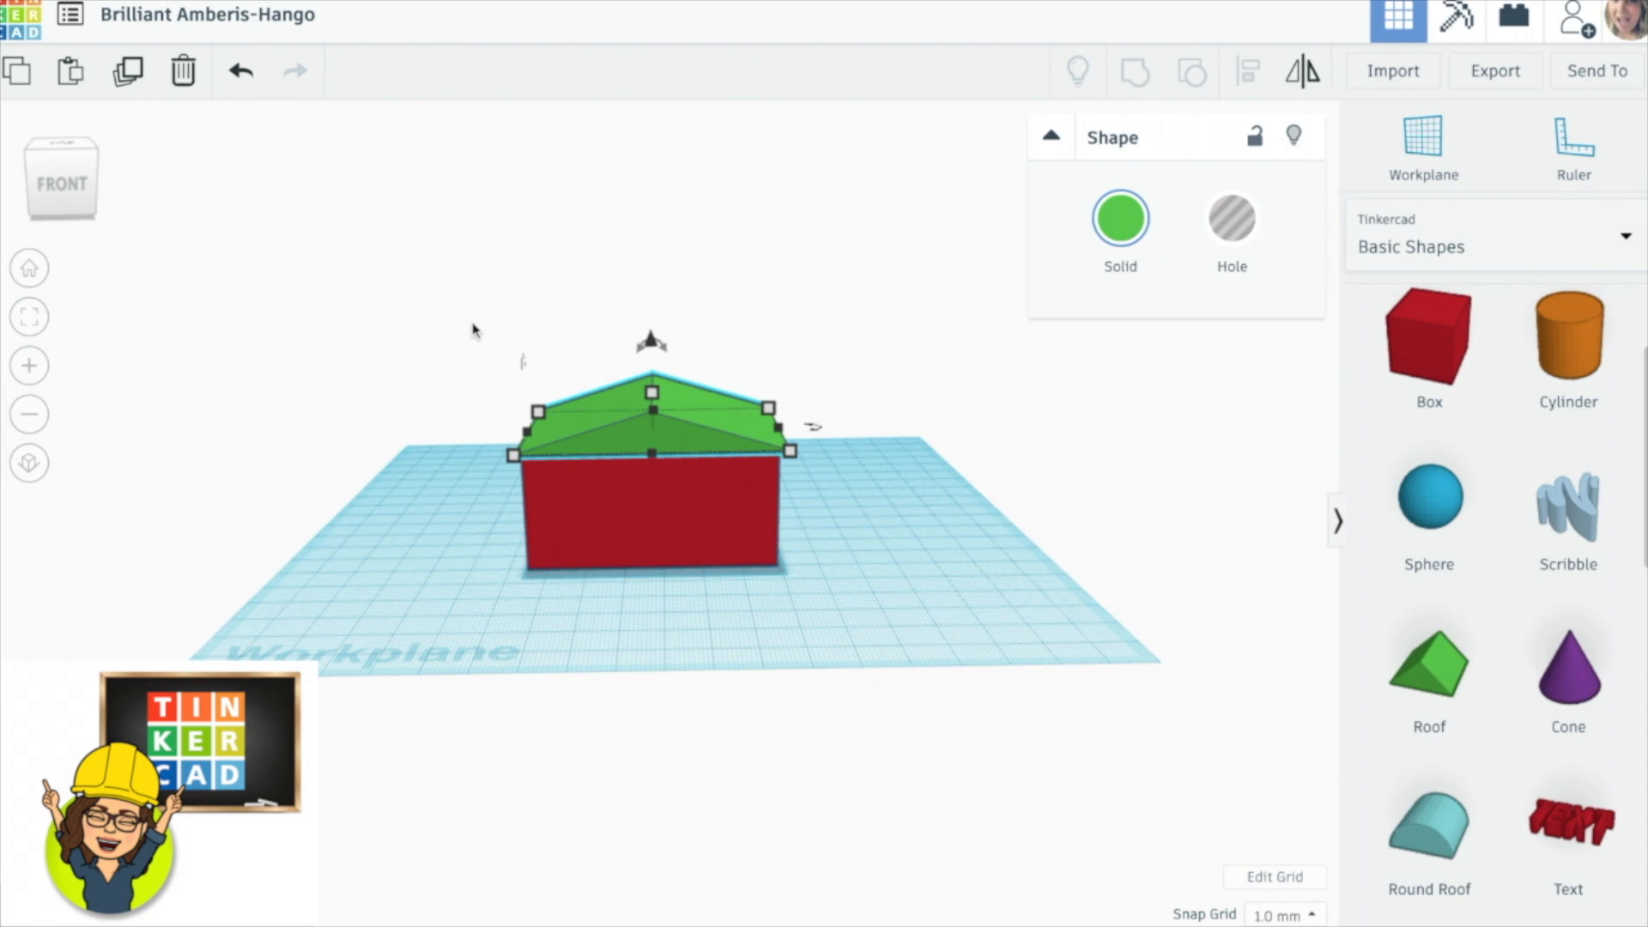
drag(454, 318, 864, 594)
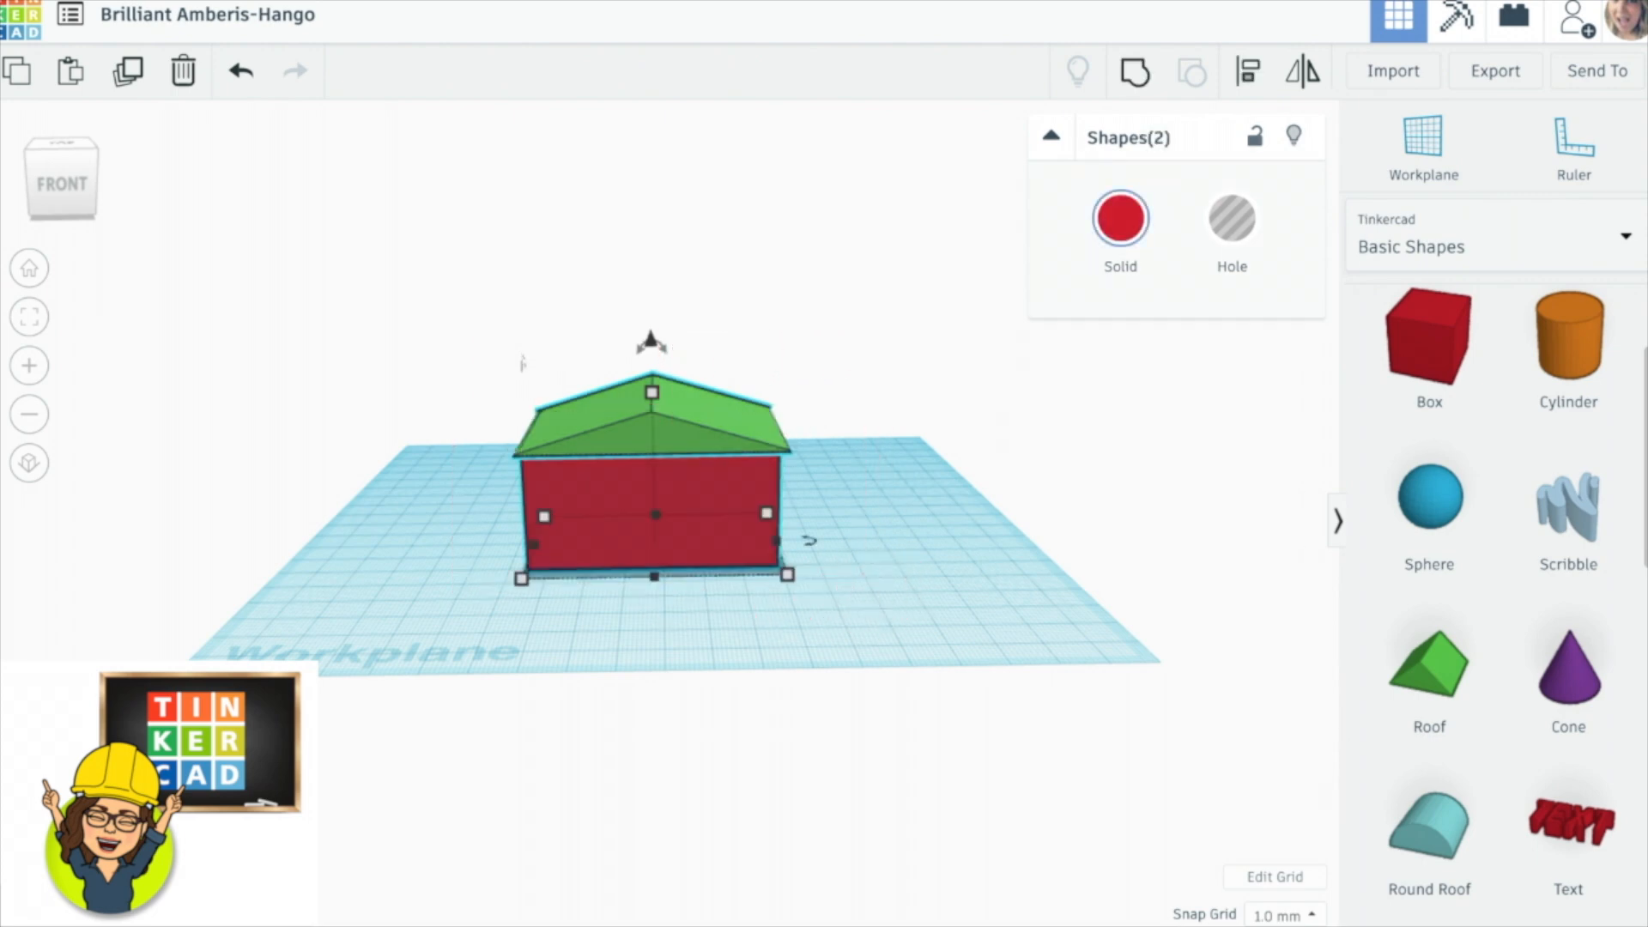
click(1136, 74)
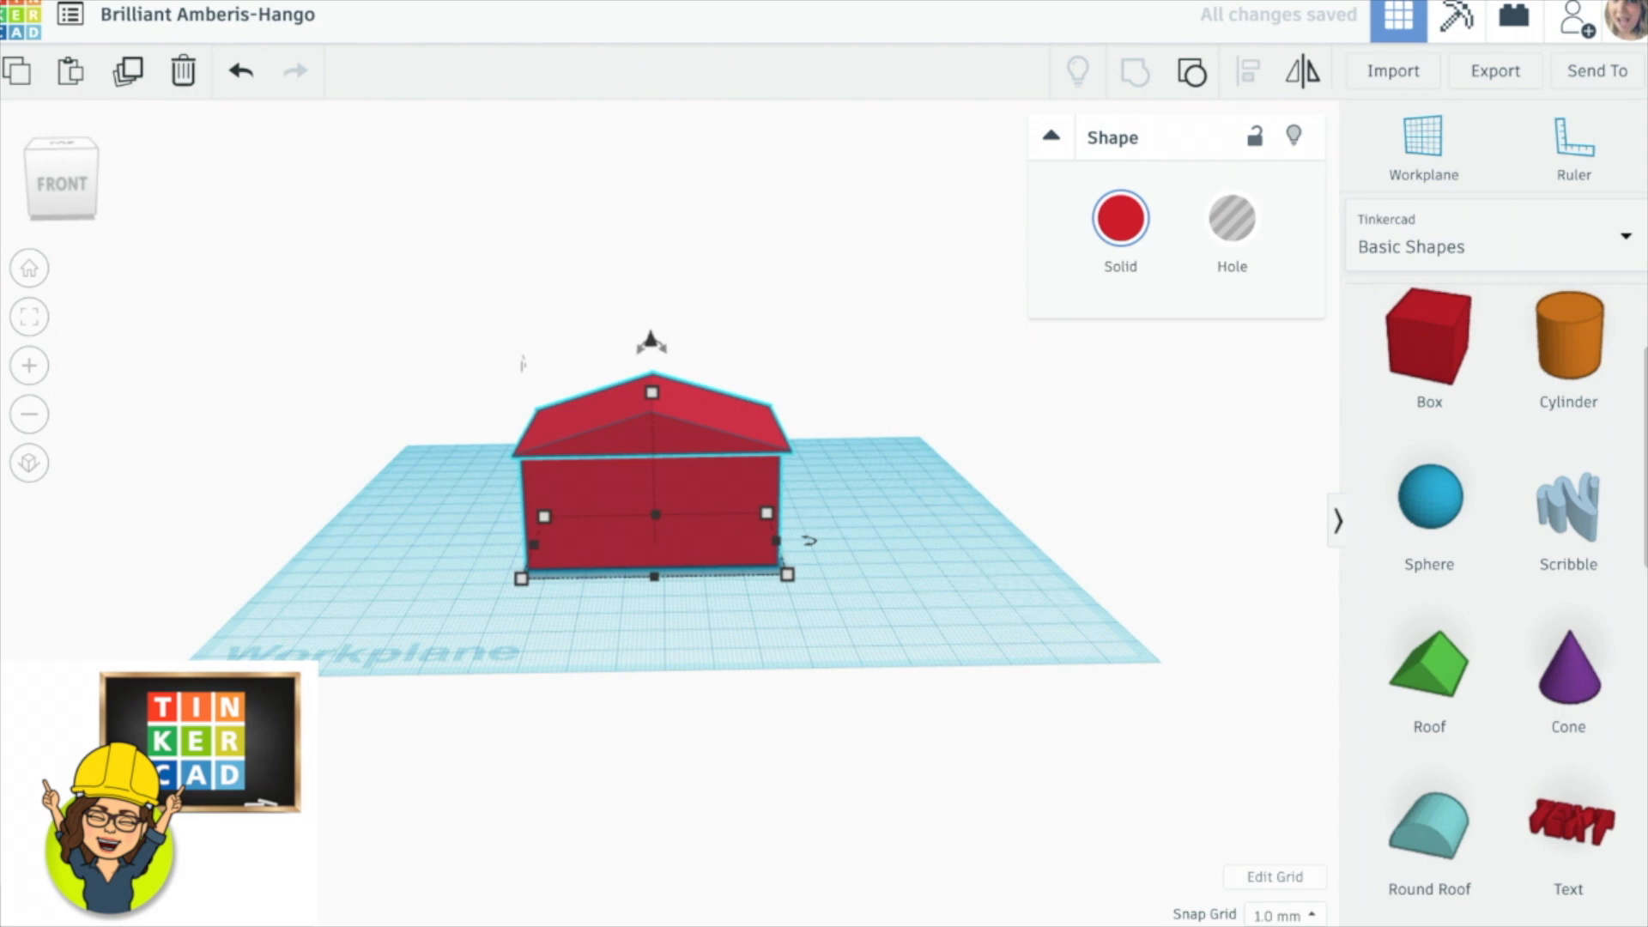
mouse_move(703, 484)
mouse_down()
mouse_move(717, 457)
mouse_move(733, 494)
mouse_move(662, 460)
mouse_move(689, 474)
mouse_up()
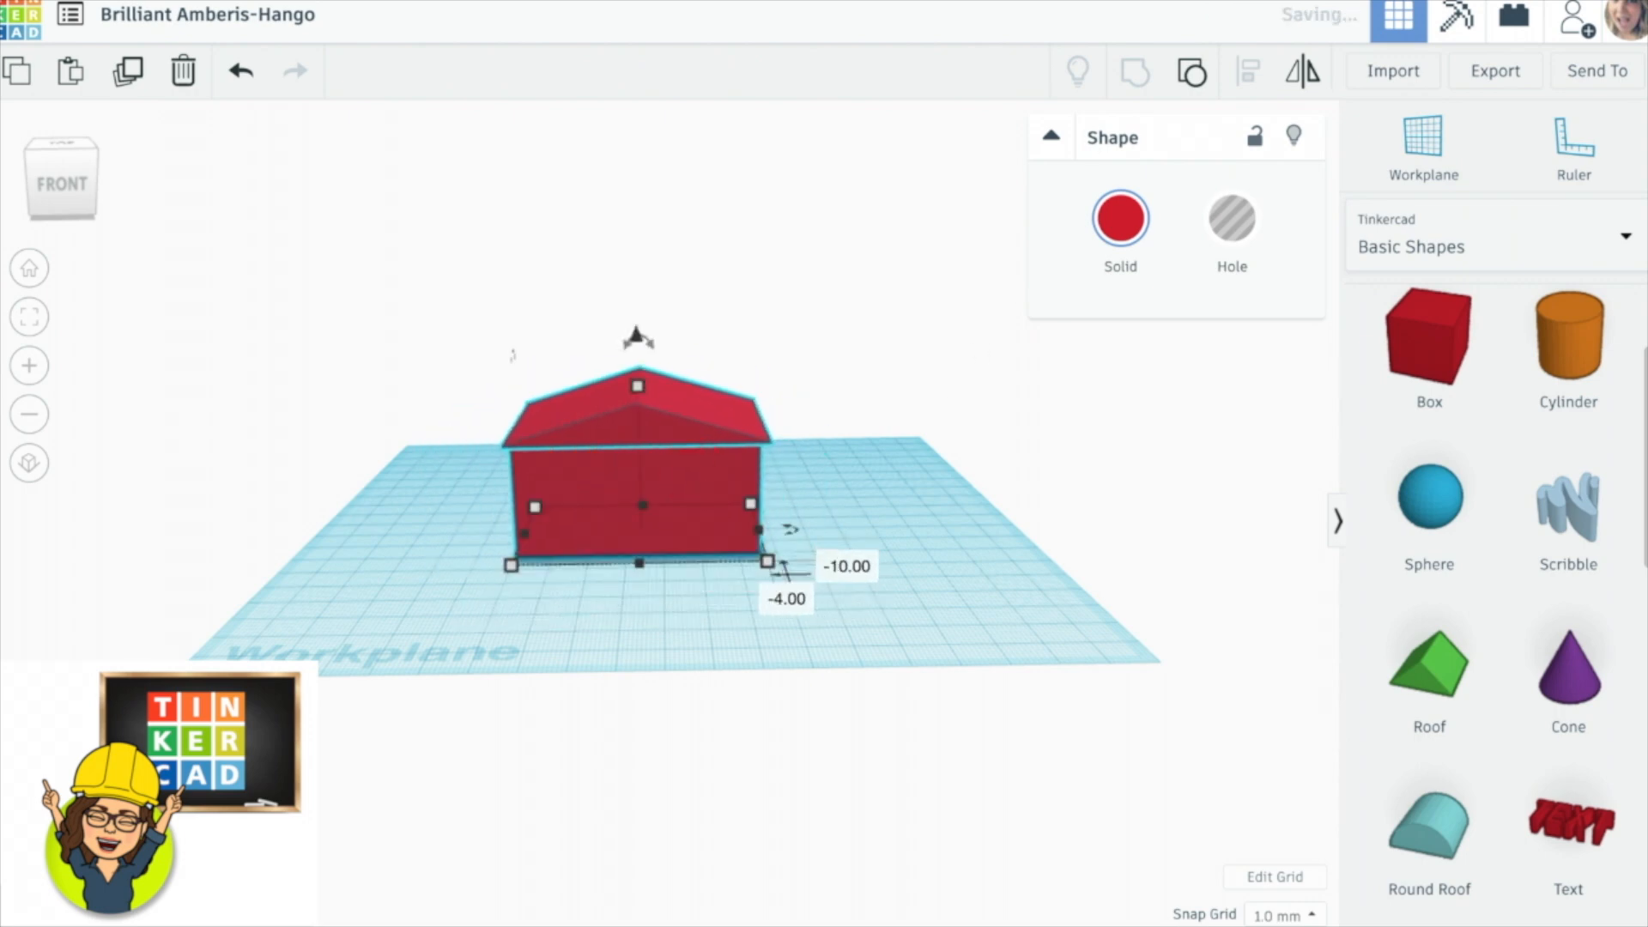
Undo the house's move and the grouping of its box and roof
click(241, 71)
click(242, 70)
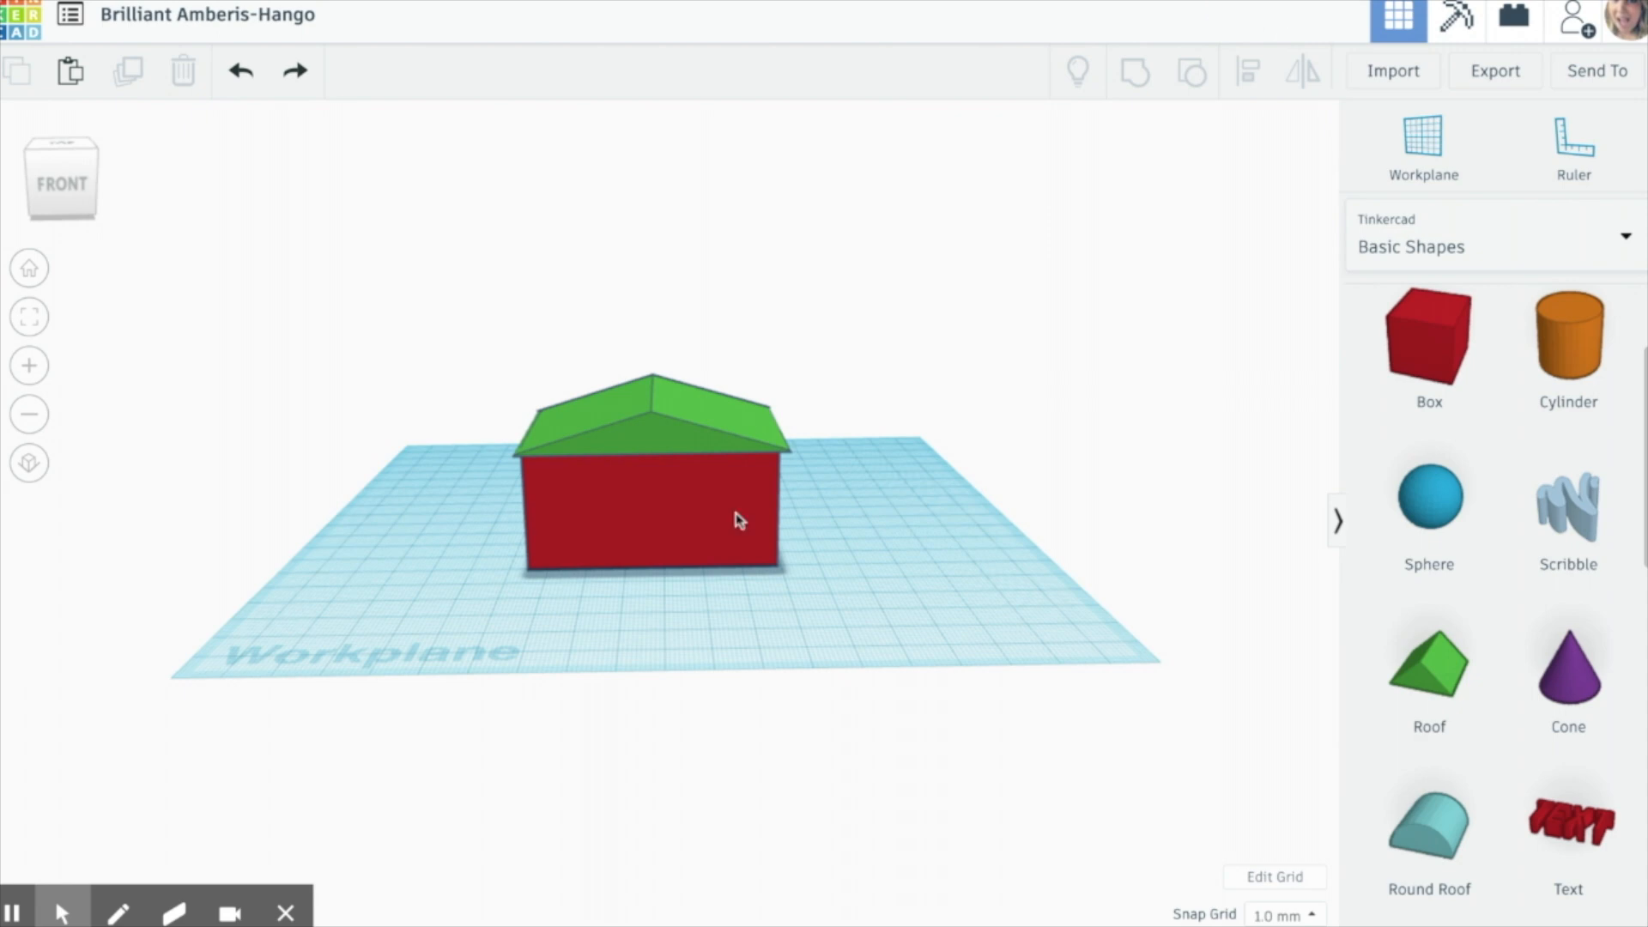
Select the red box and the green roof individually and group them into one shape
key(shift)
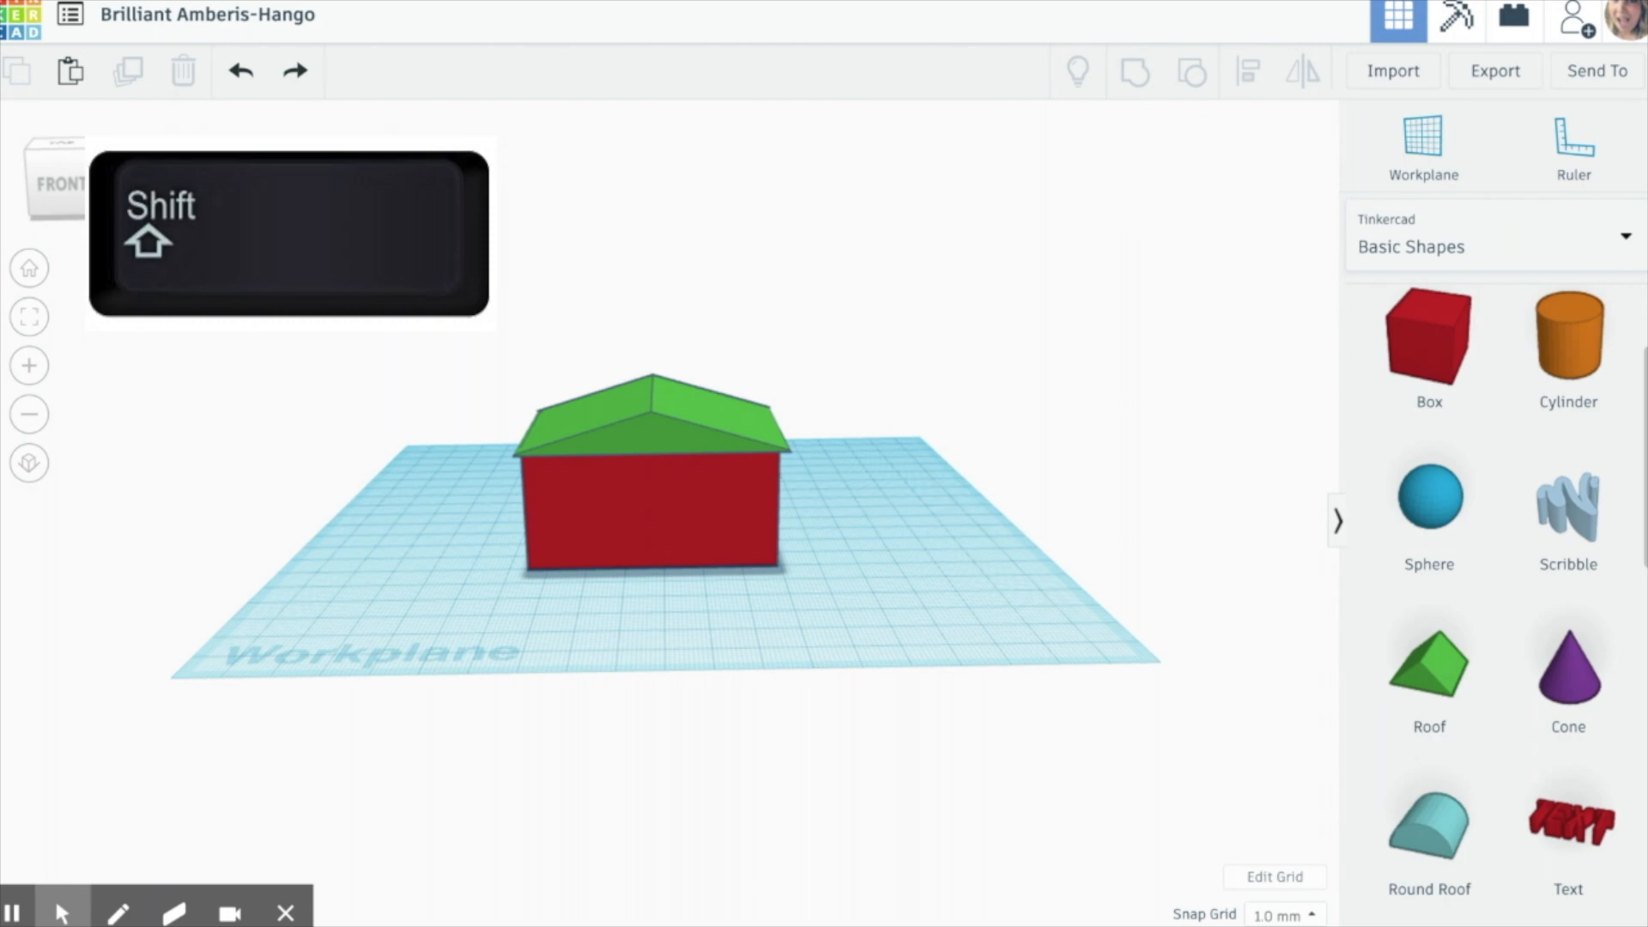
shift+click(633, 534)
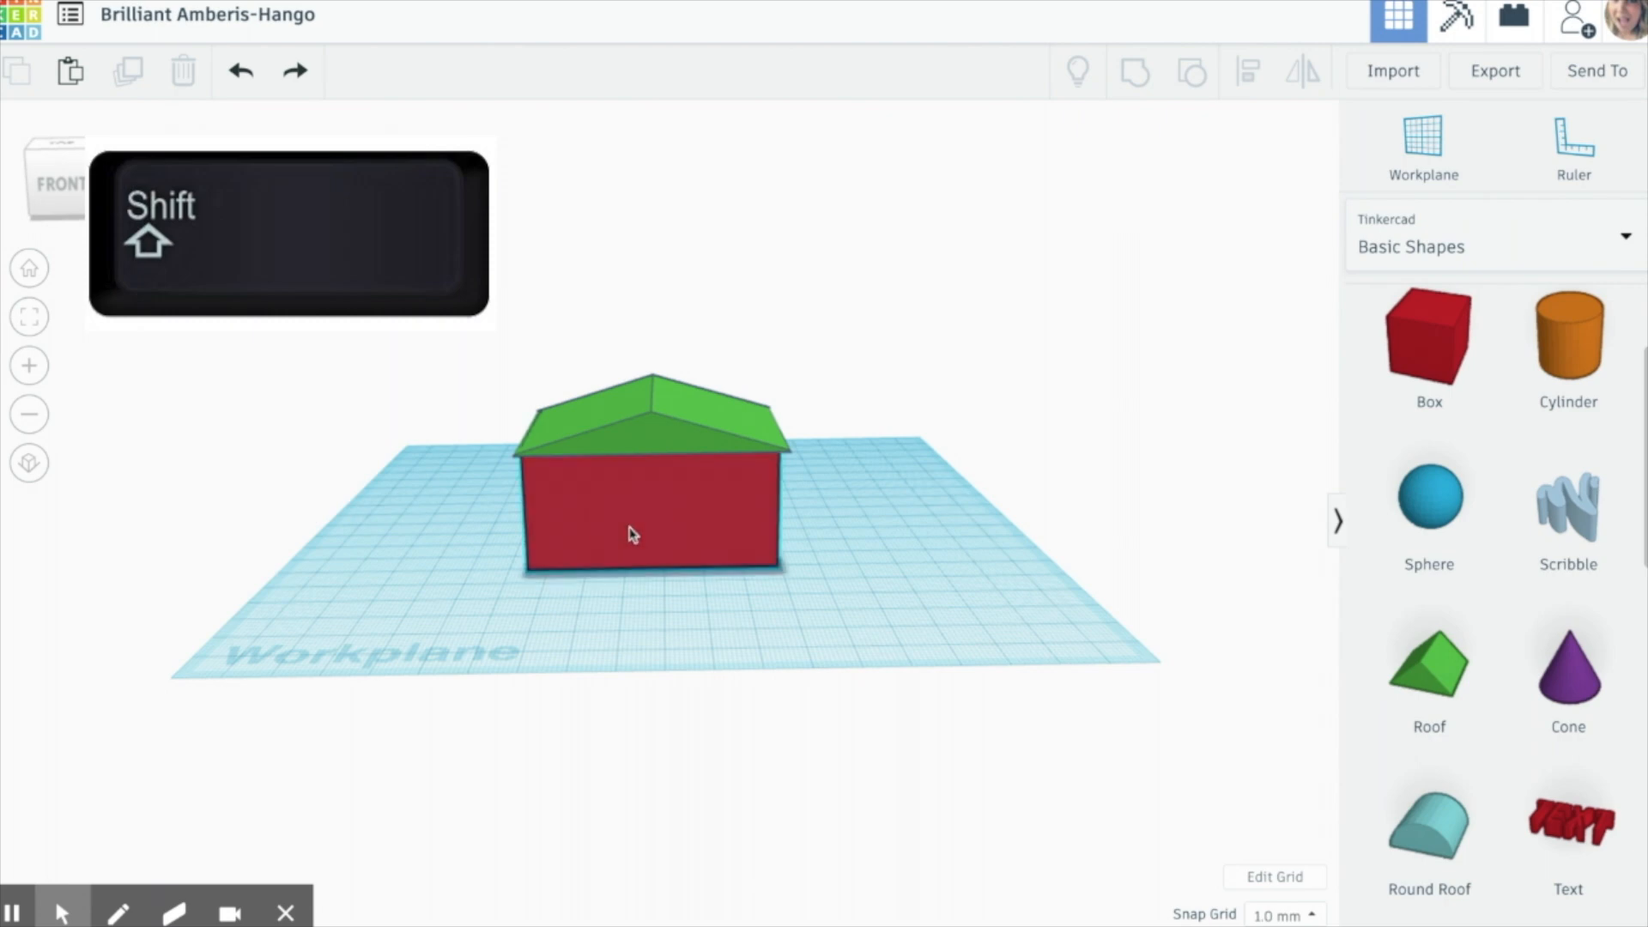
shift+click(712, 435)
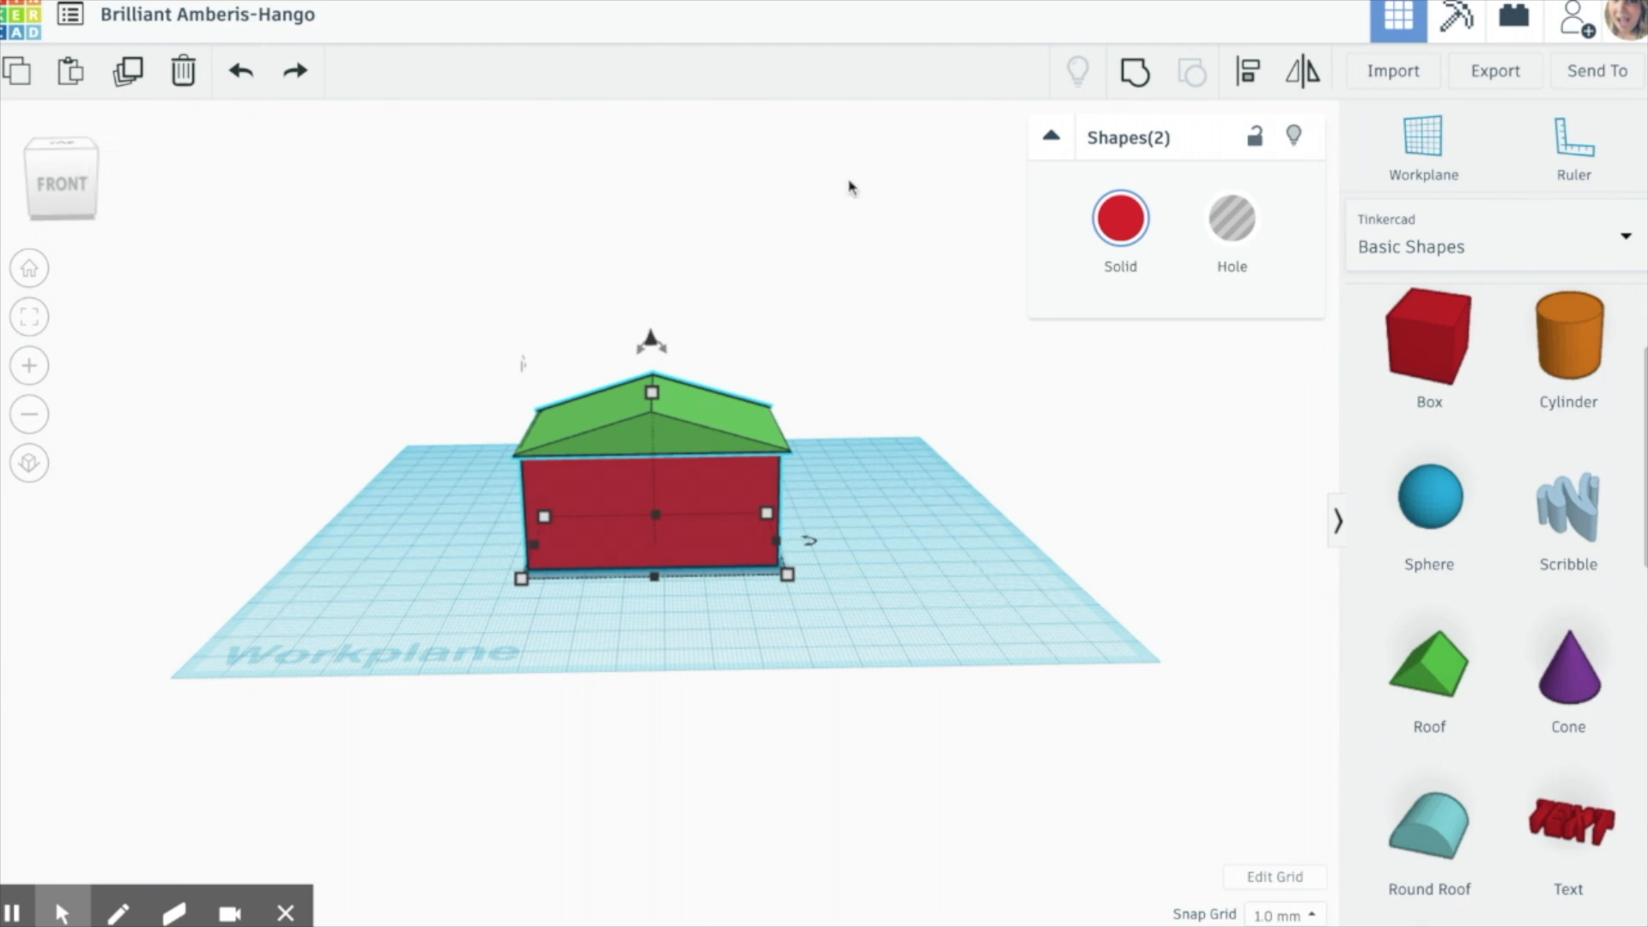
click(1135, 83)
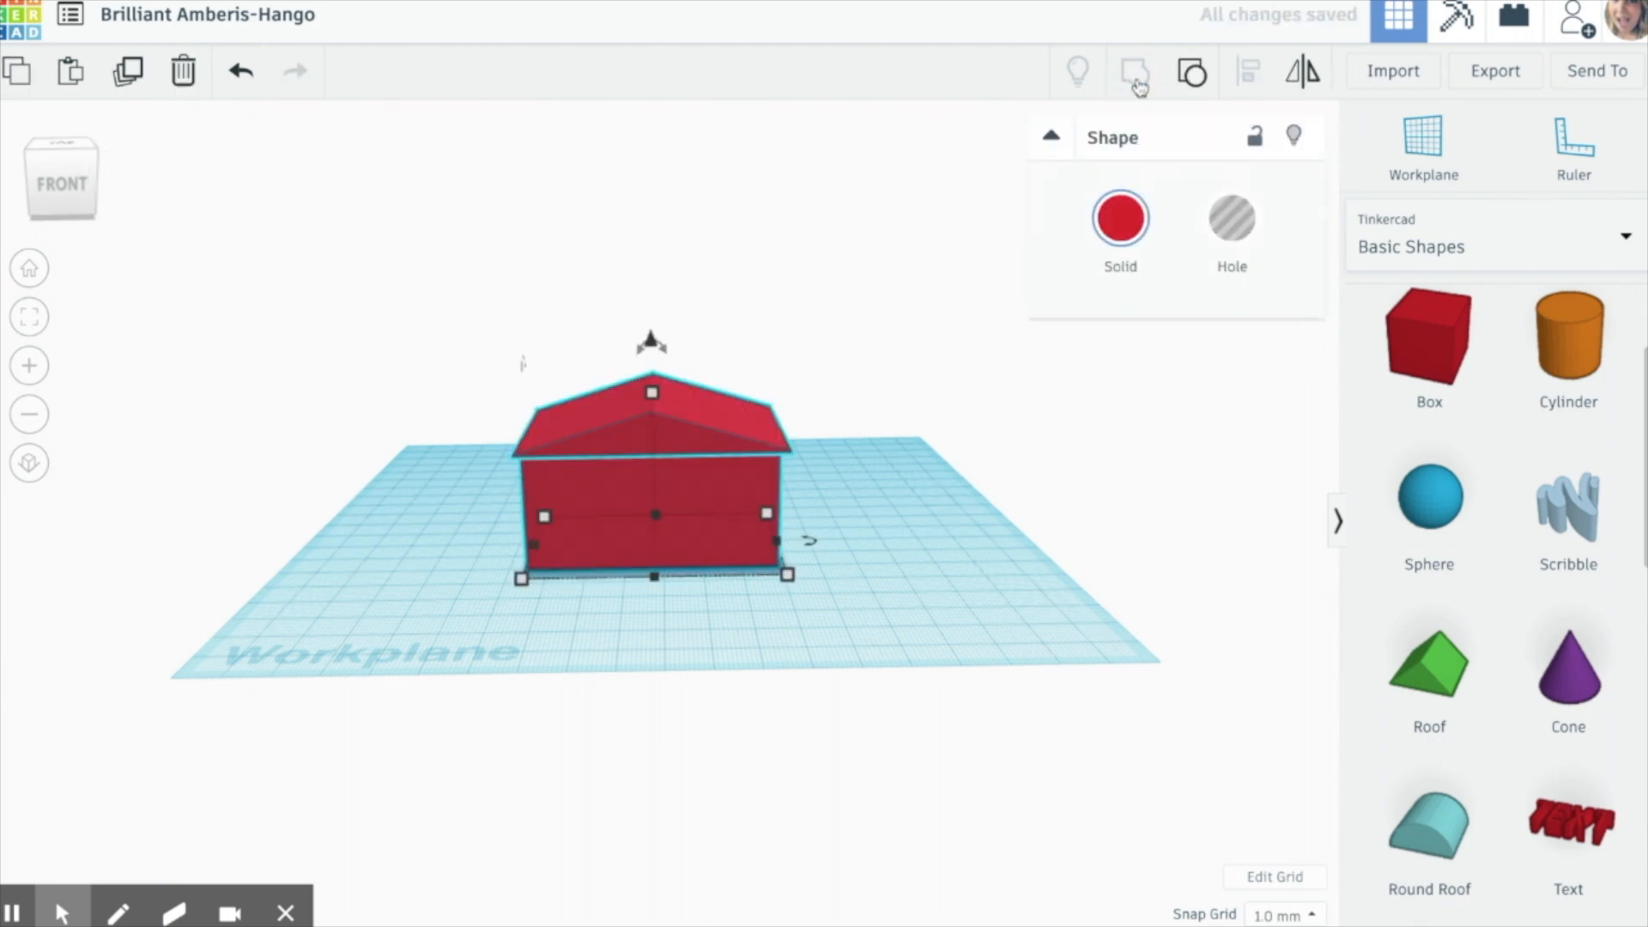
drag(699, 519, 699, 522)
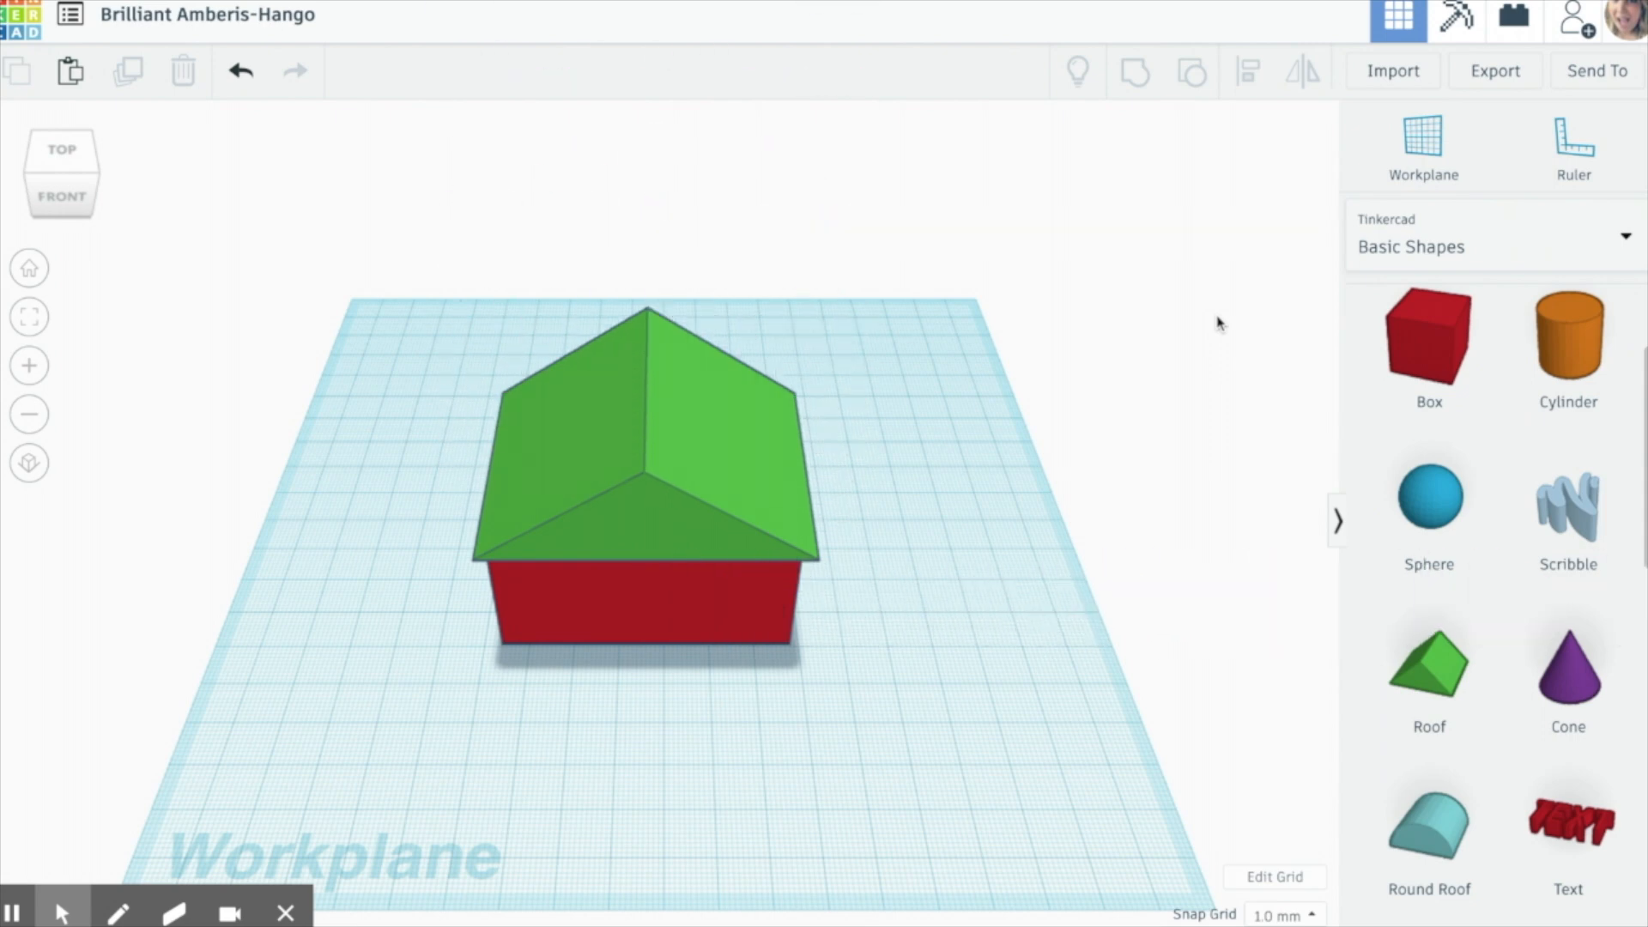
Place a new box against the front wall of the house and colour it yellow
right_drag(1021, 530, 1090, 448)
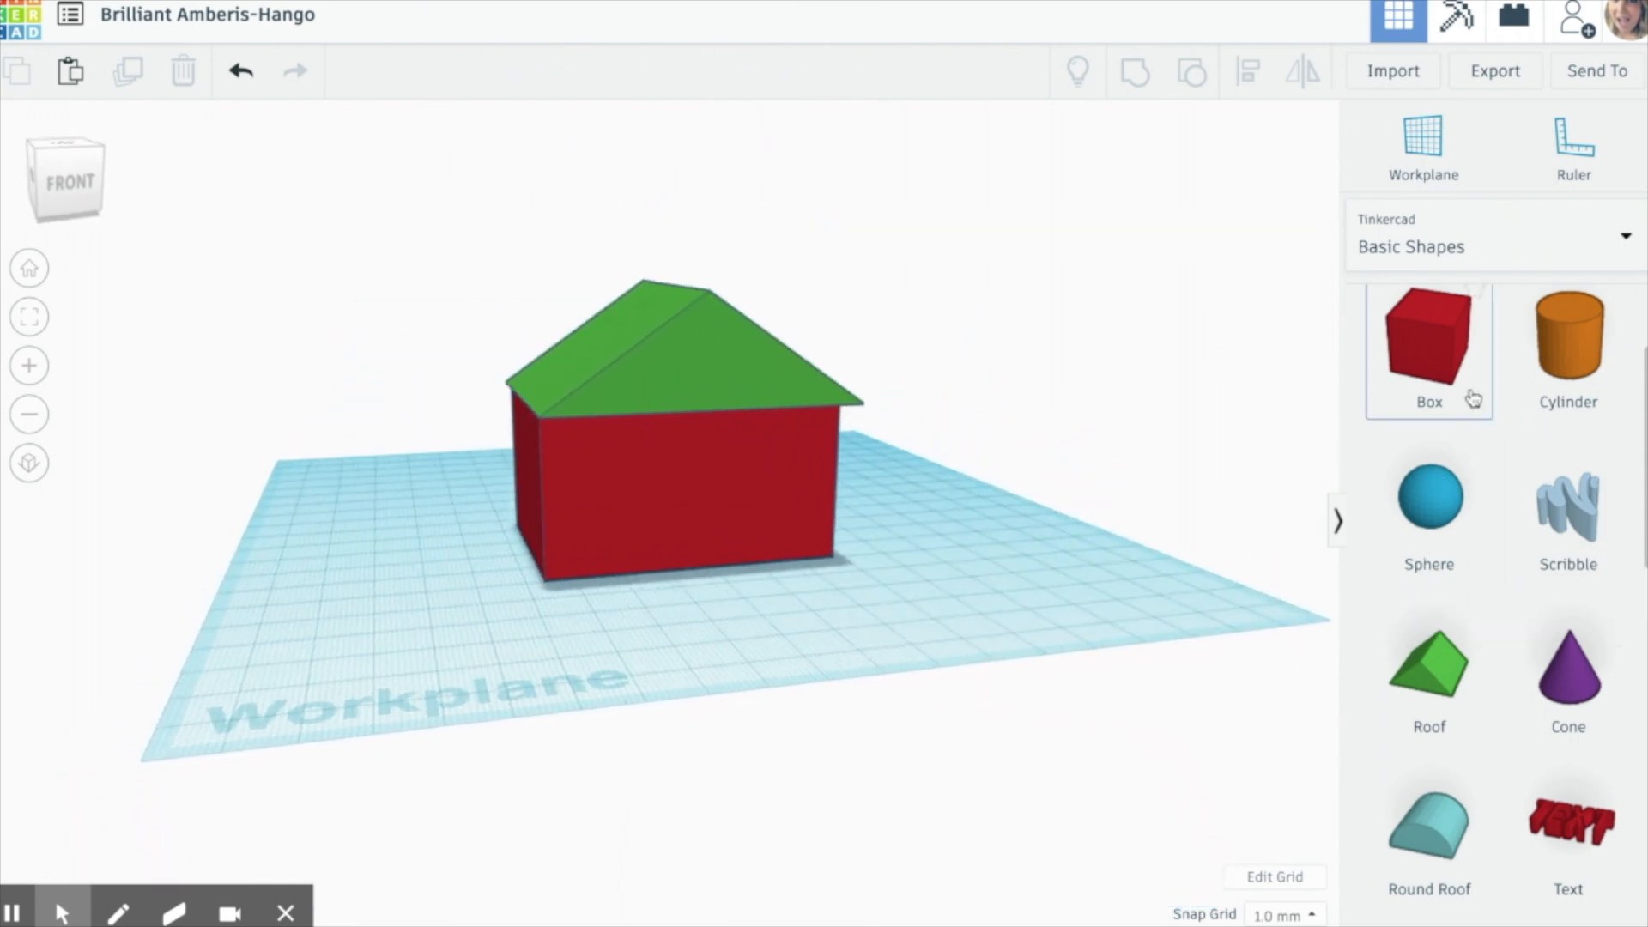
drag(1451, 387, 633, 580)
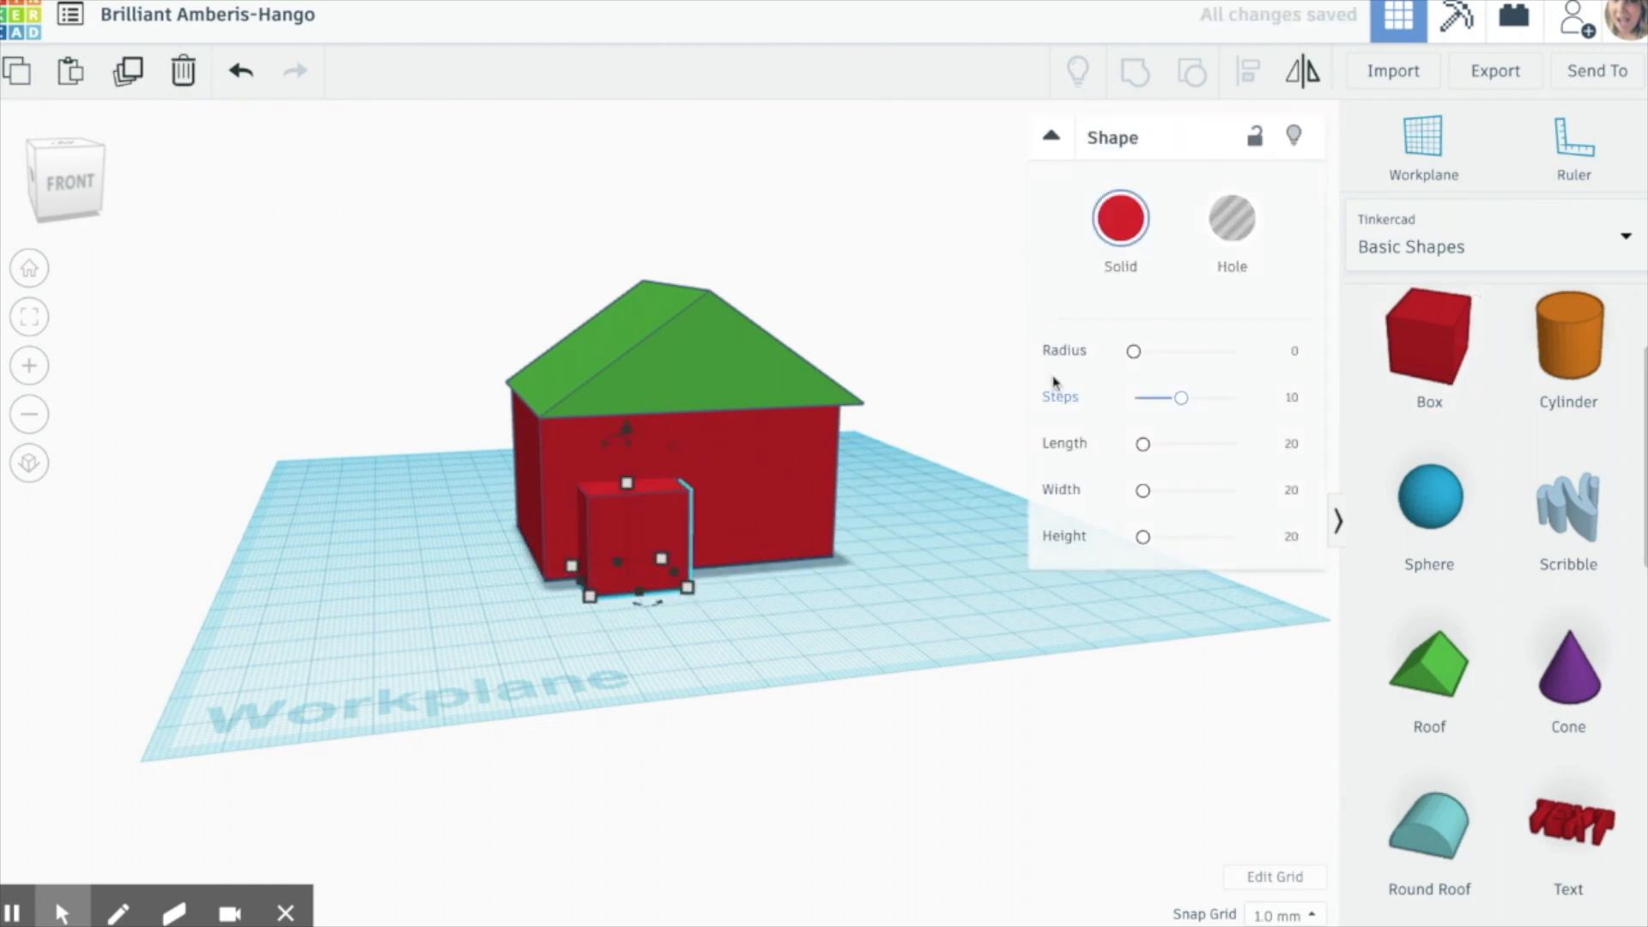
click(1109, 243)
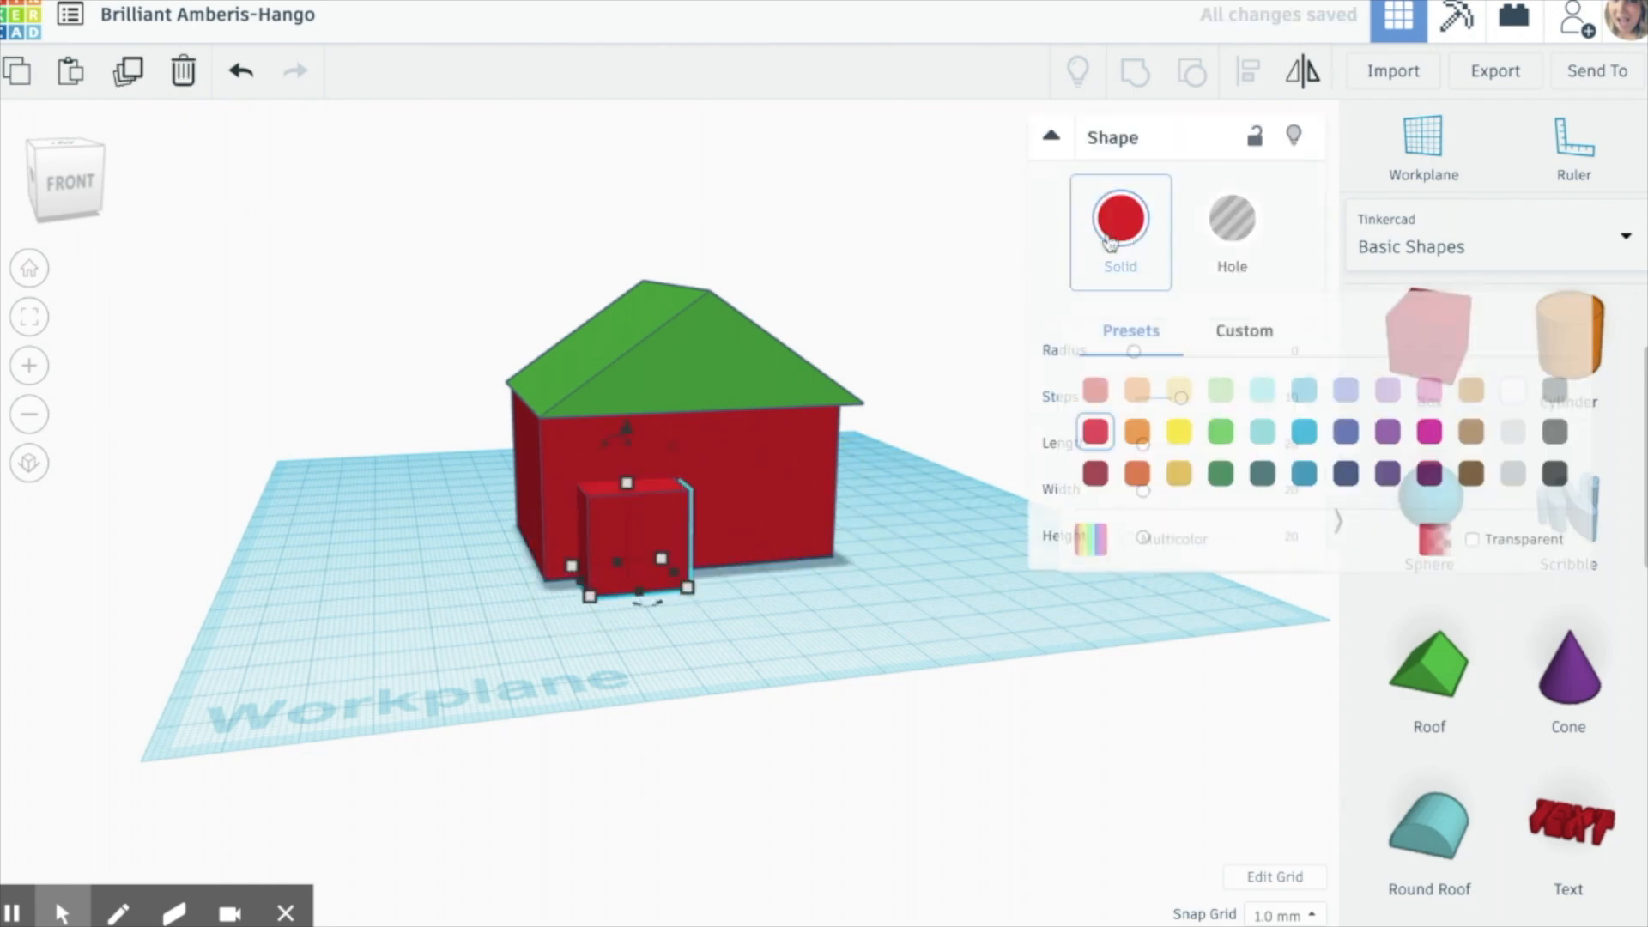
click(1179, 431)
Narrow and heighten the yellow box, and stretch it through the house so it protrudes at both front and back
drag(687, 588, 655, 591)
drag(612, 486, 614, 460)
right_drag(470, 621, 794, 647)
drag(790, 584, 539, 564)
right_drag(964, 600, 798, 619)
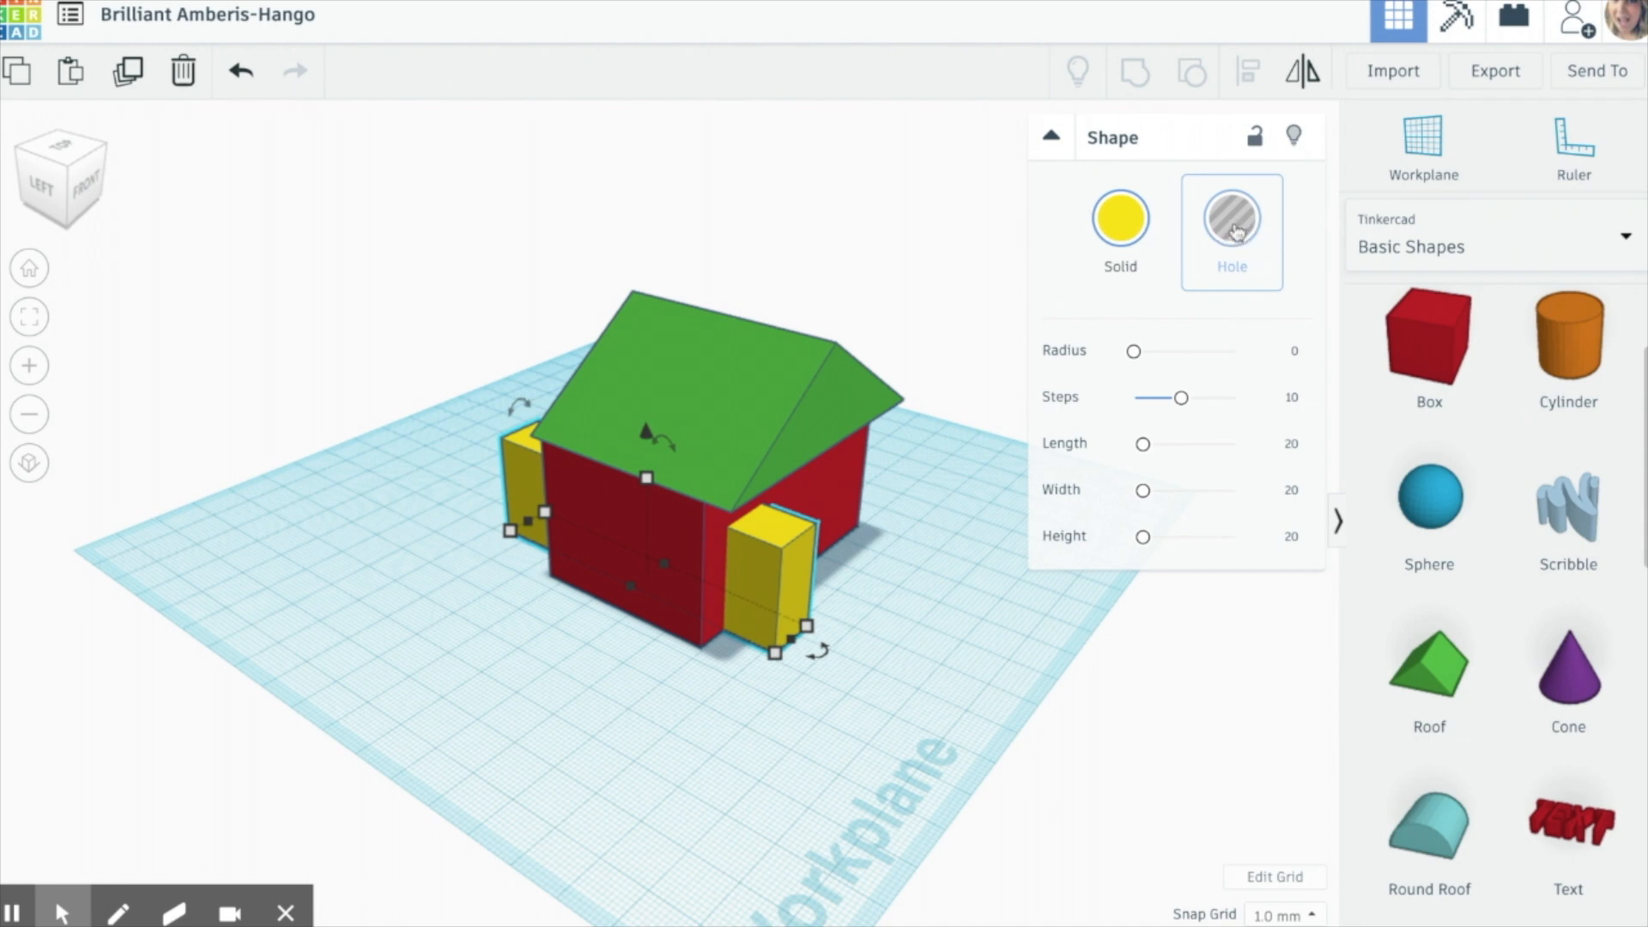
Turn the yellow box running through the house into a hole
click(1246, 216)
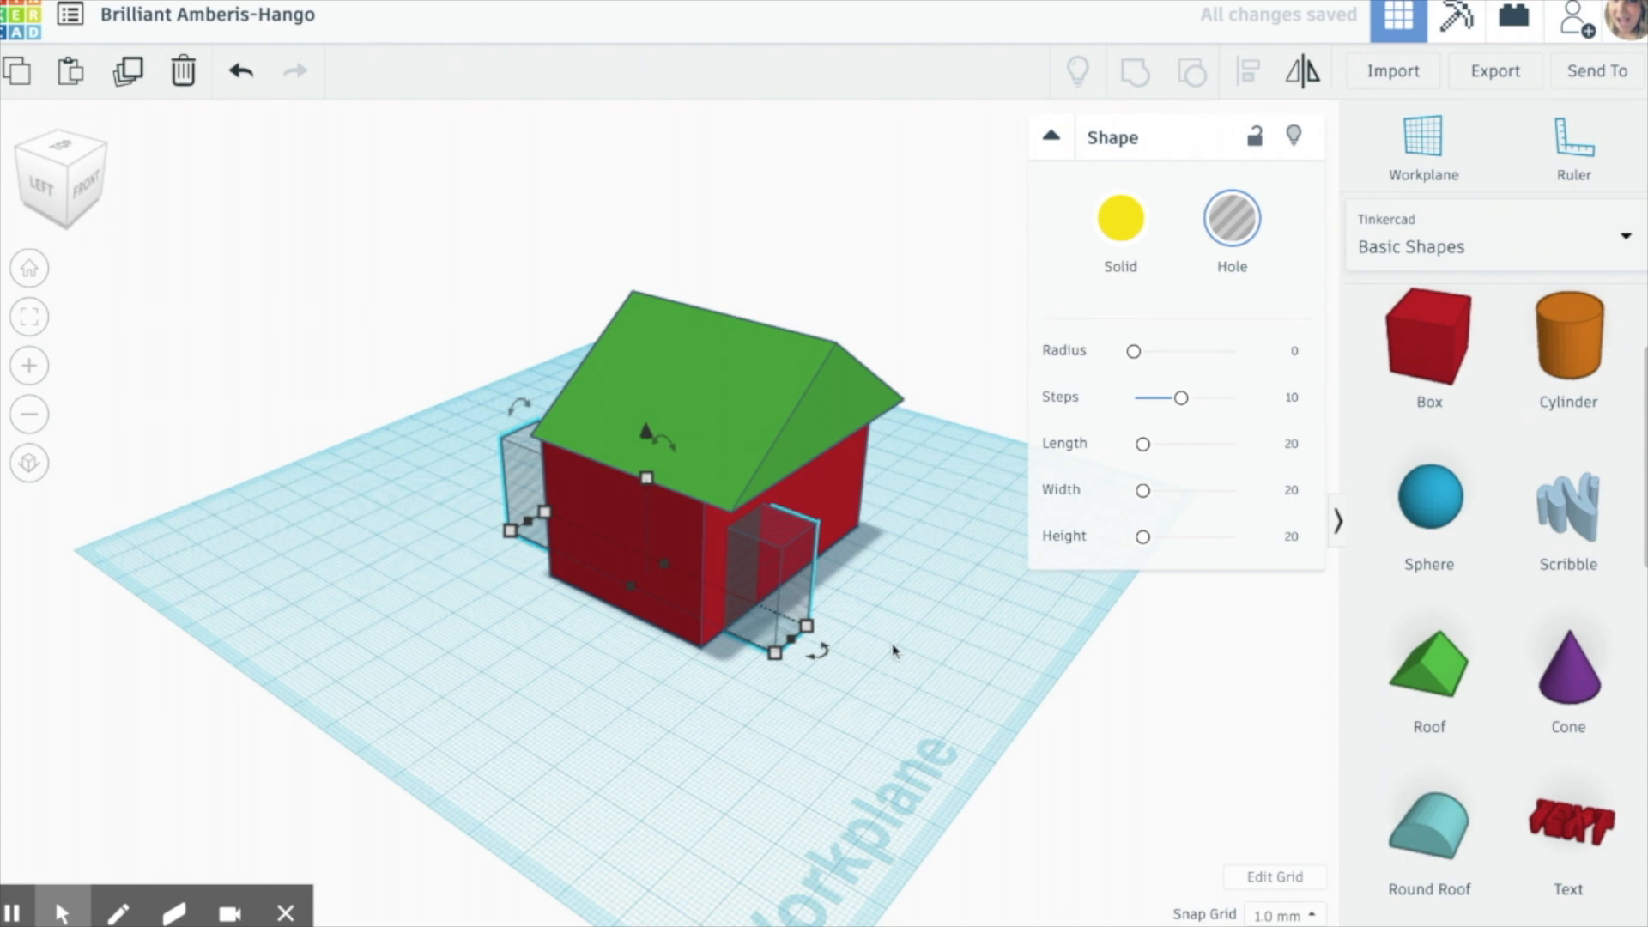
drag(978, 649, 912, 649)
right_drag(911, 649, 802, 636)
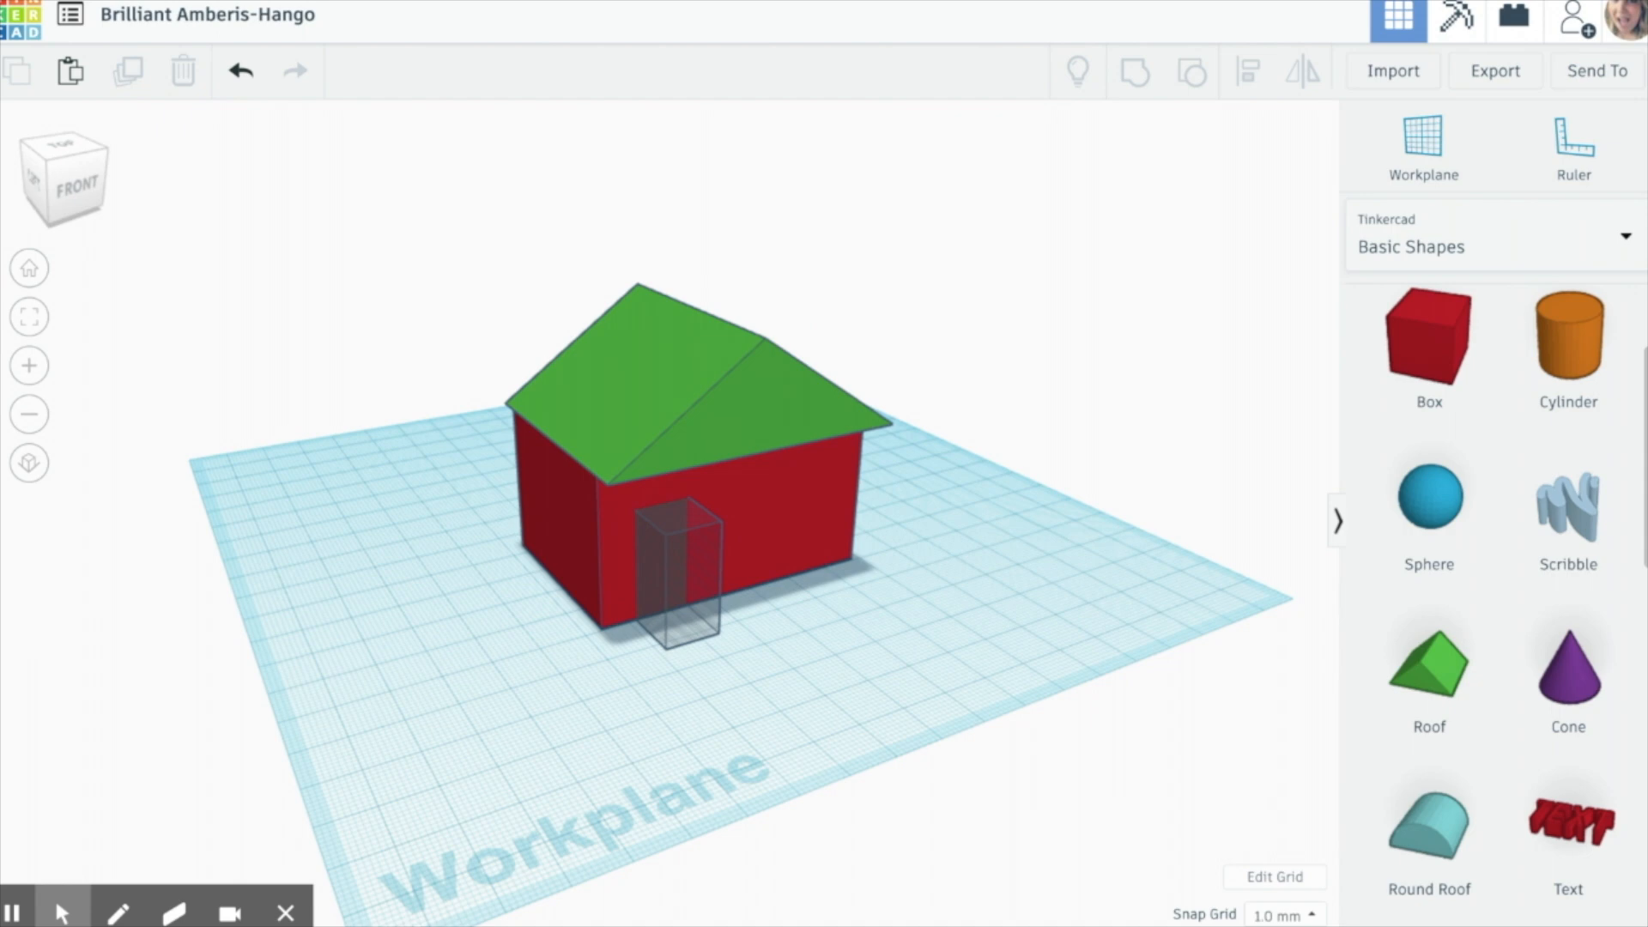
Select the hole box together with the red house box and group them to cut the door opening
key(shift)
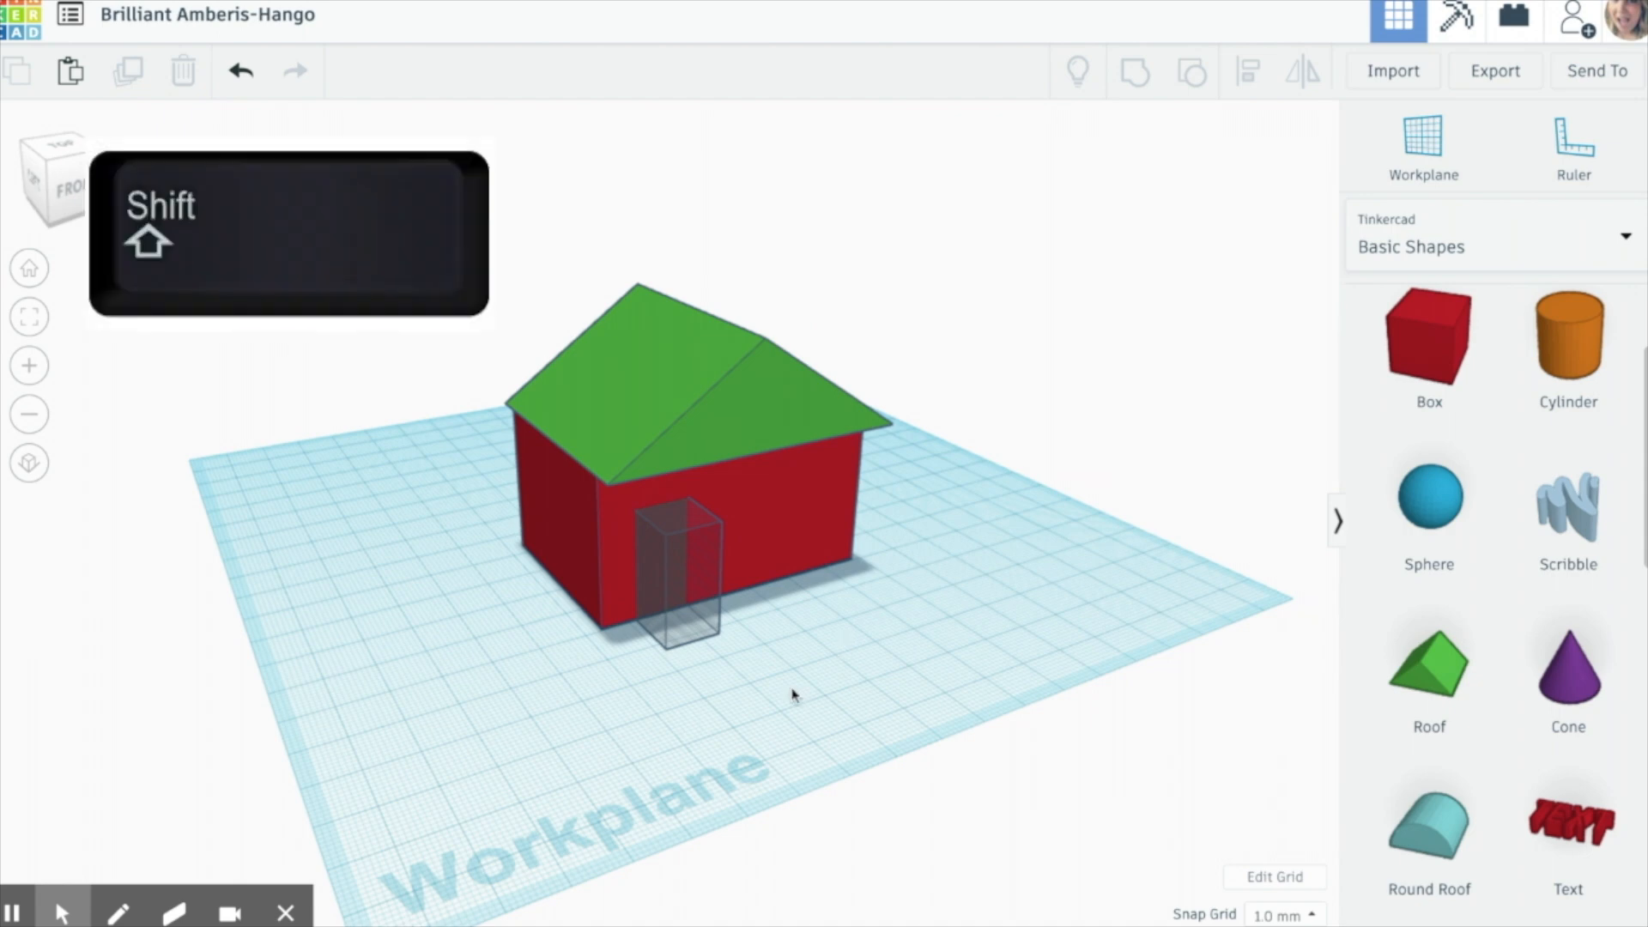
shift+click(699, 607)
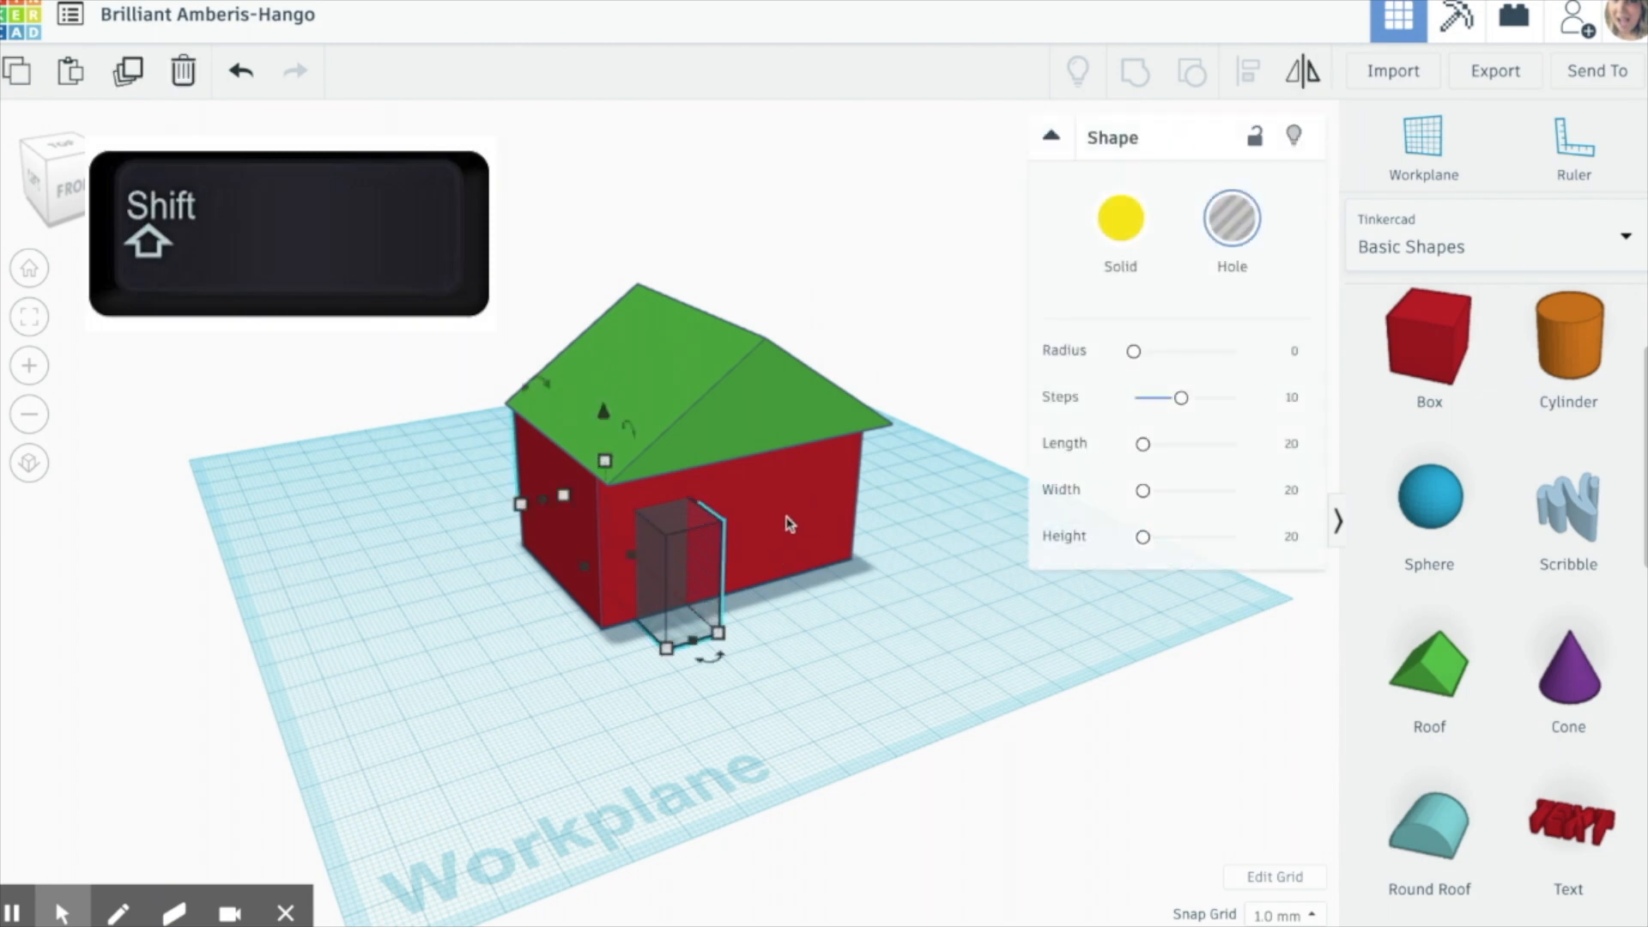
shift+click(790, 524)
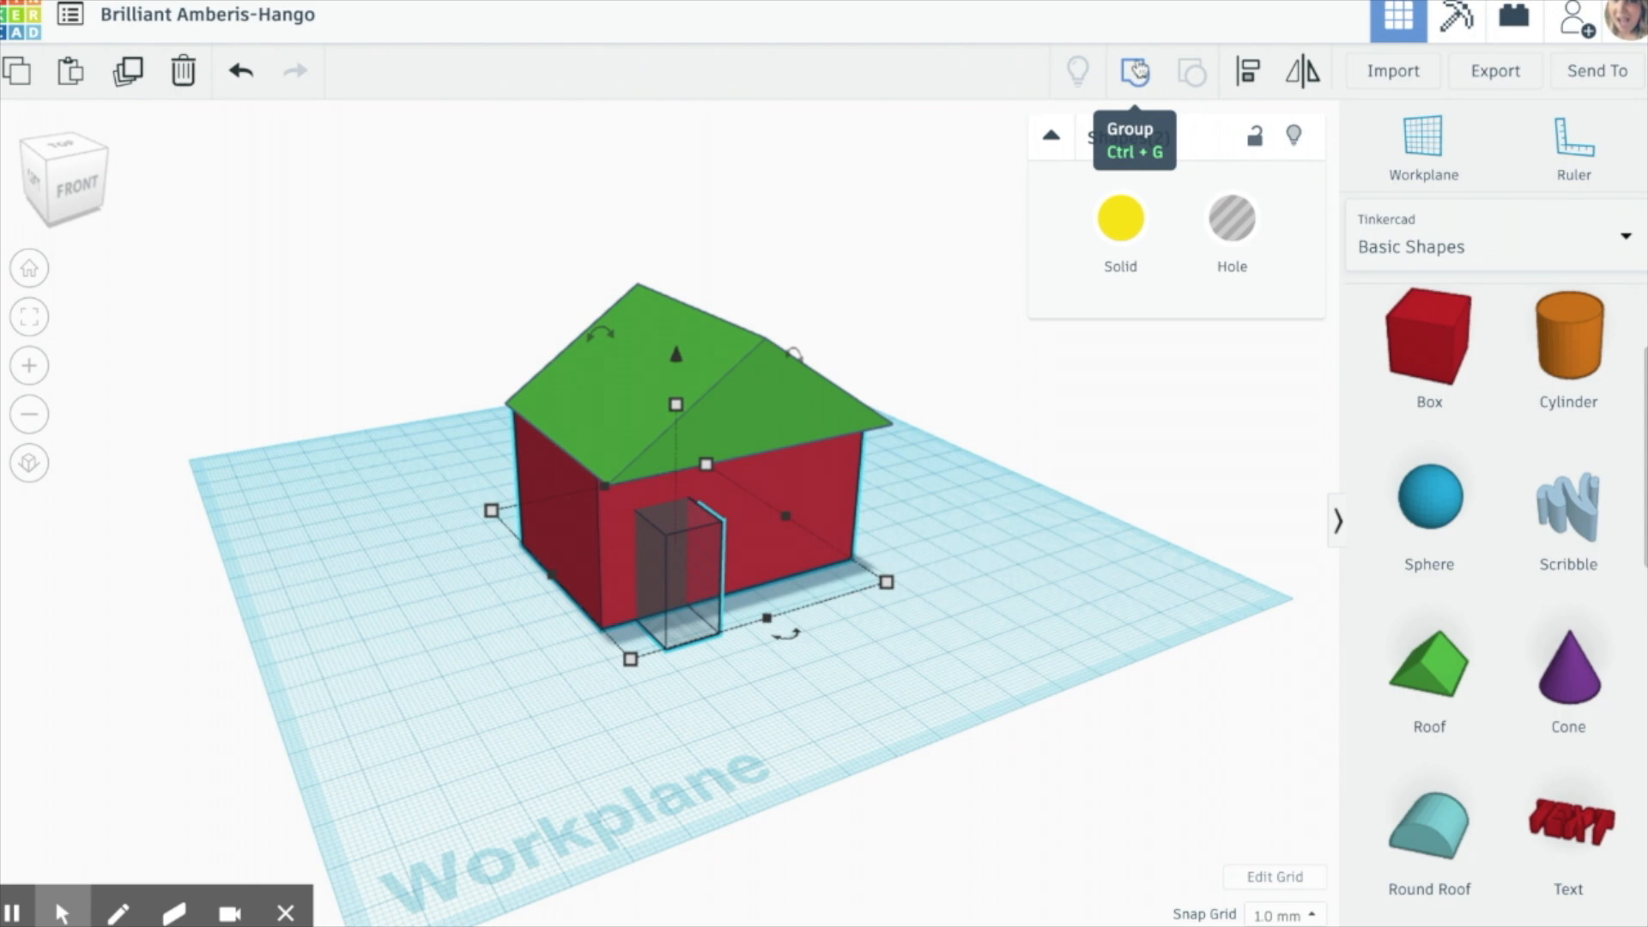
click(1136, 71)
right_drag(990, 452, 937, 409)
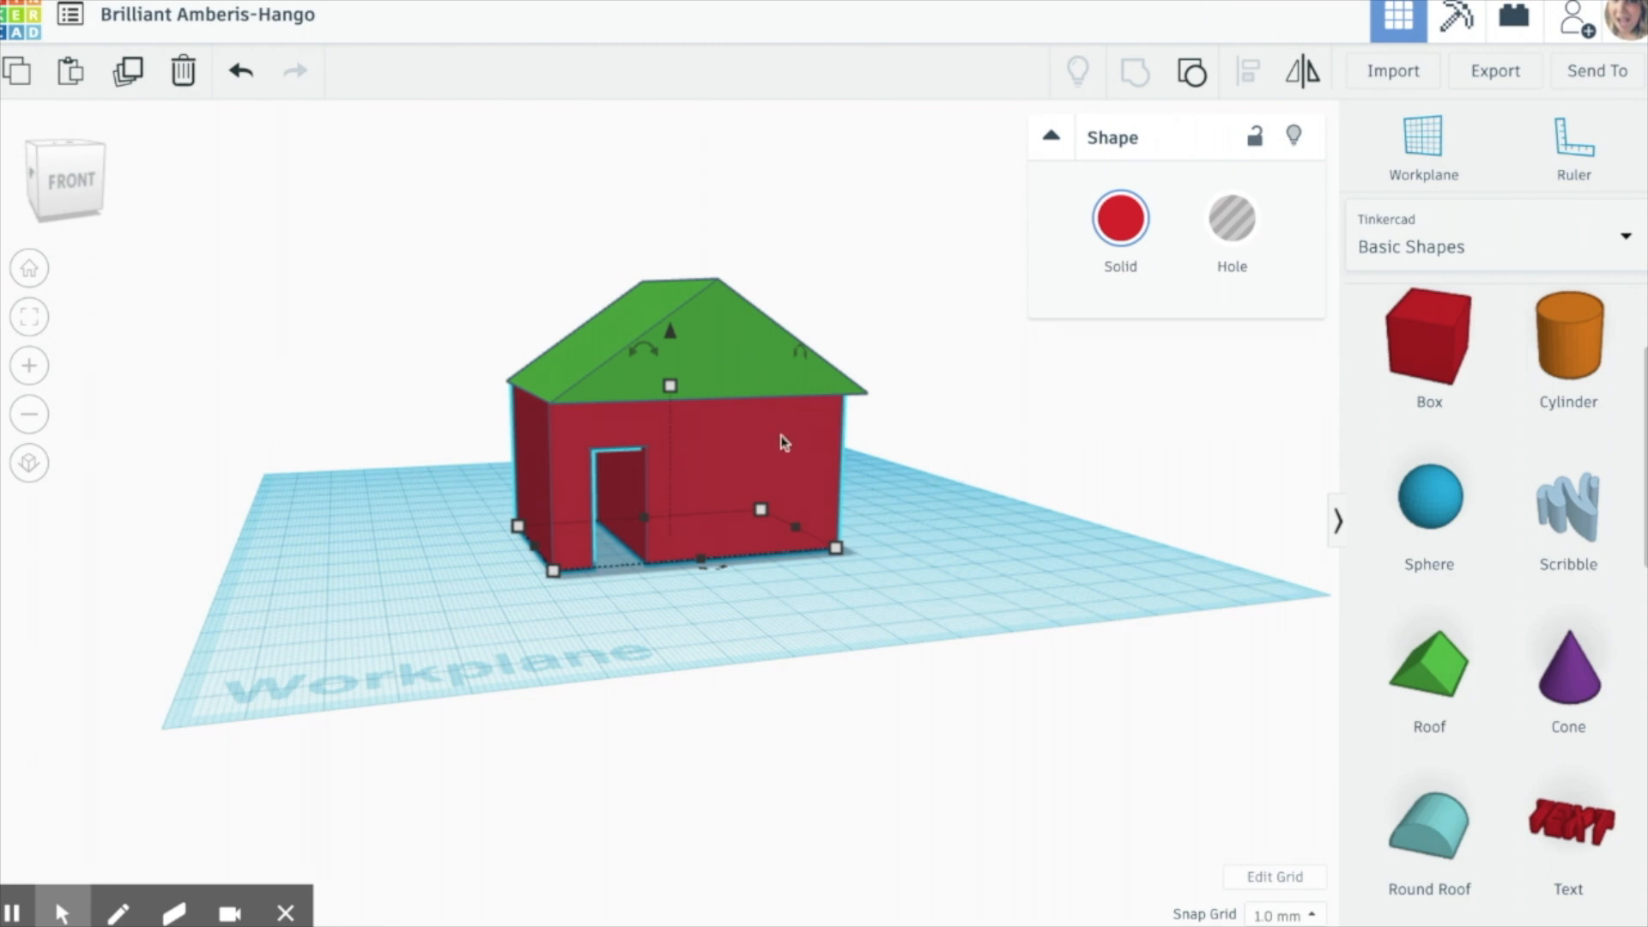
drag(463, 397, 870, 583)
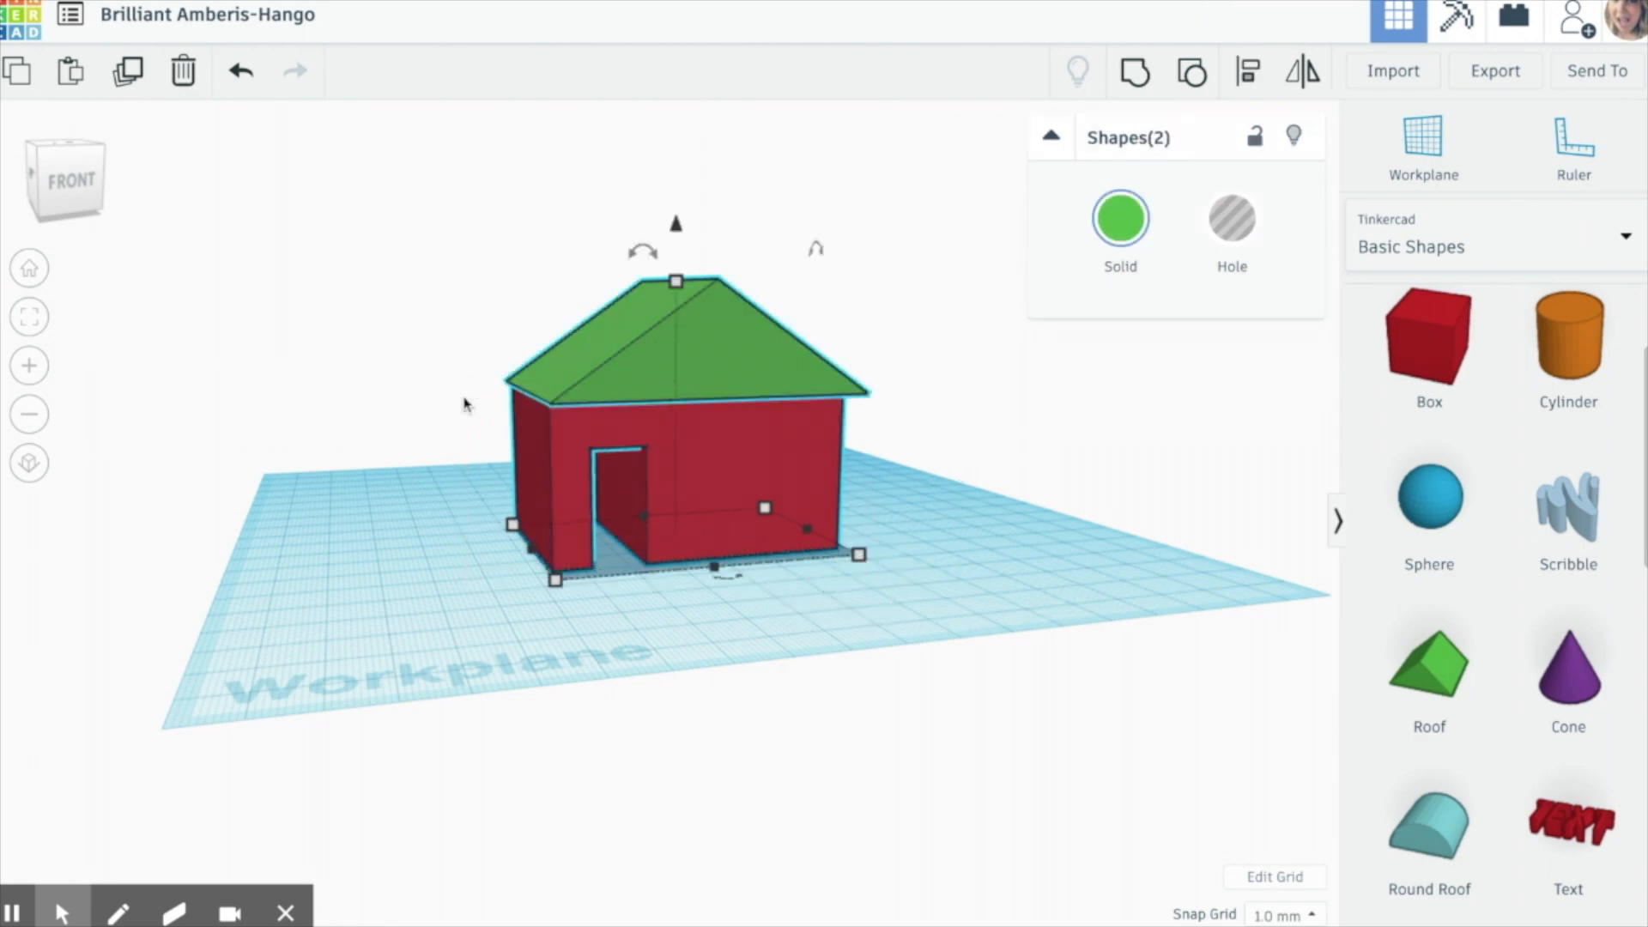
click(990, 549)
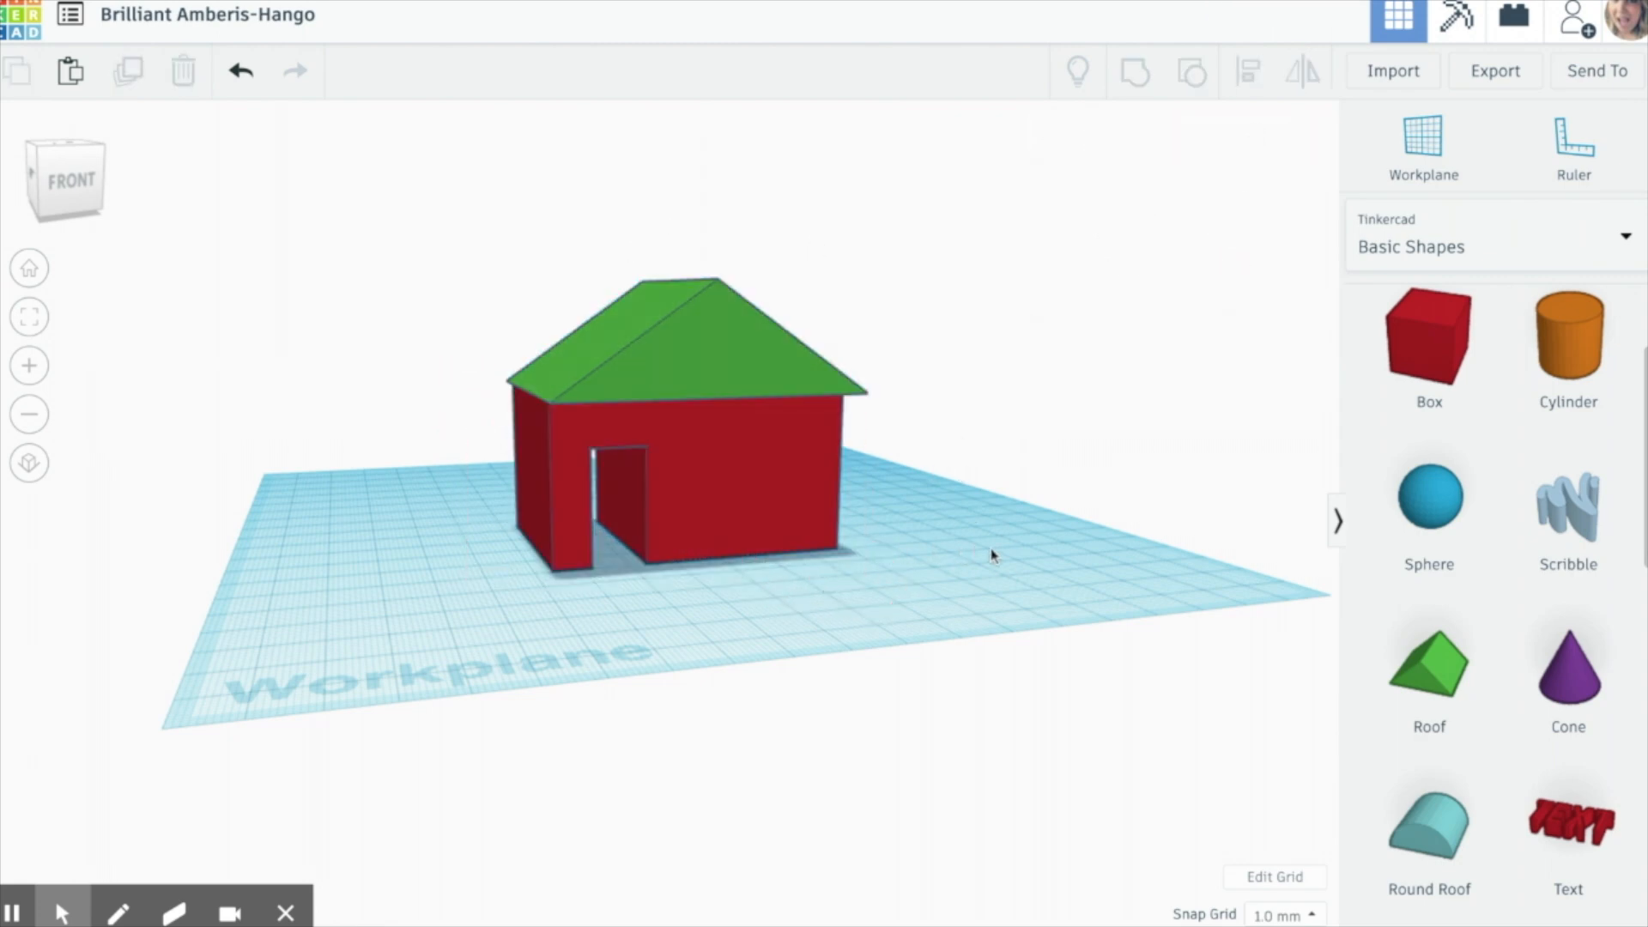
mouse_move(1004, 530)
right_down()
mouse_move(971, 529)
mouse_move(1003, 543)
right_up()
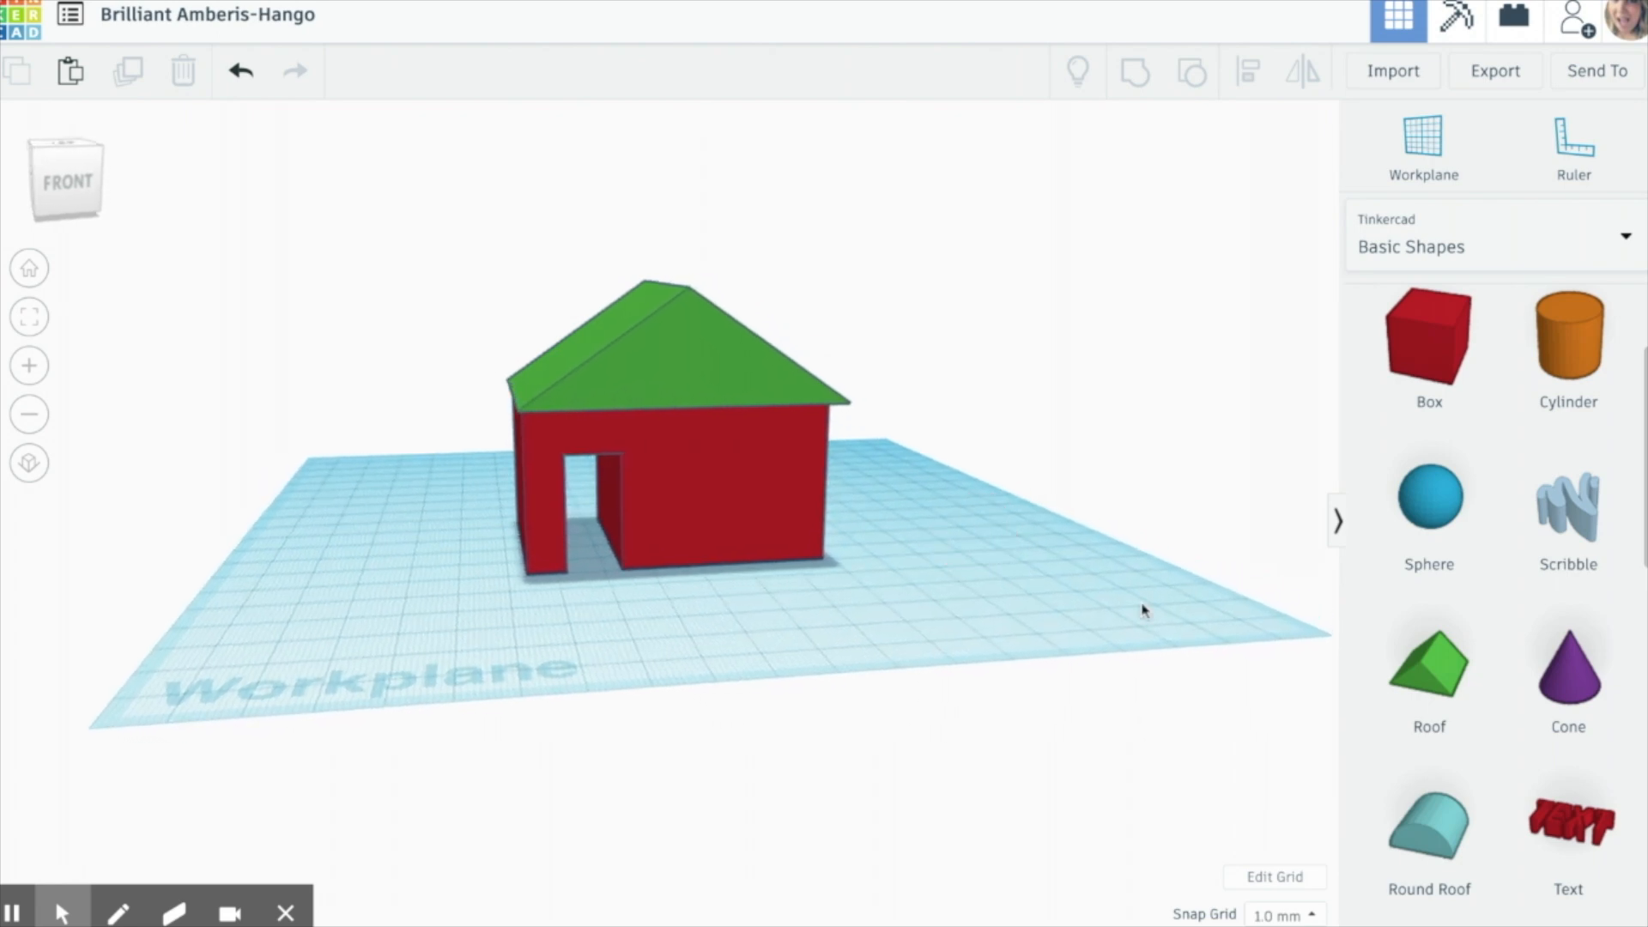
Place a Round Roof shape in front of the house, raise it to the green roof's level and move it against the roof
drag(1436, 837, 674, 393)
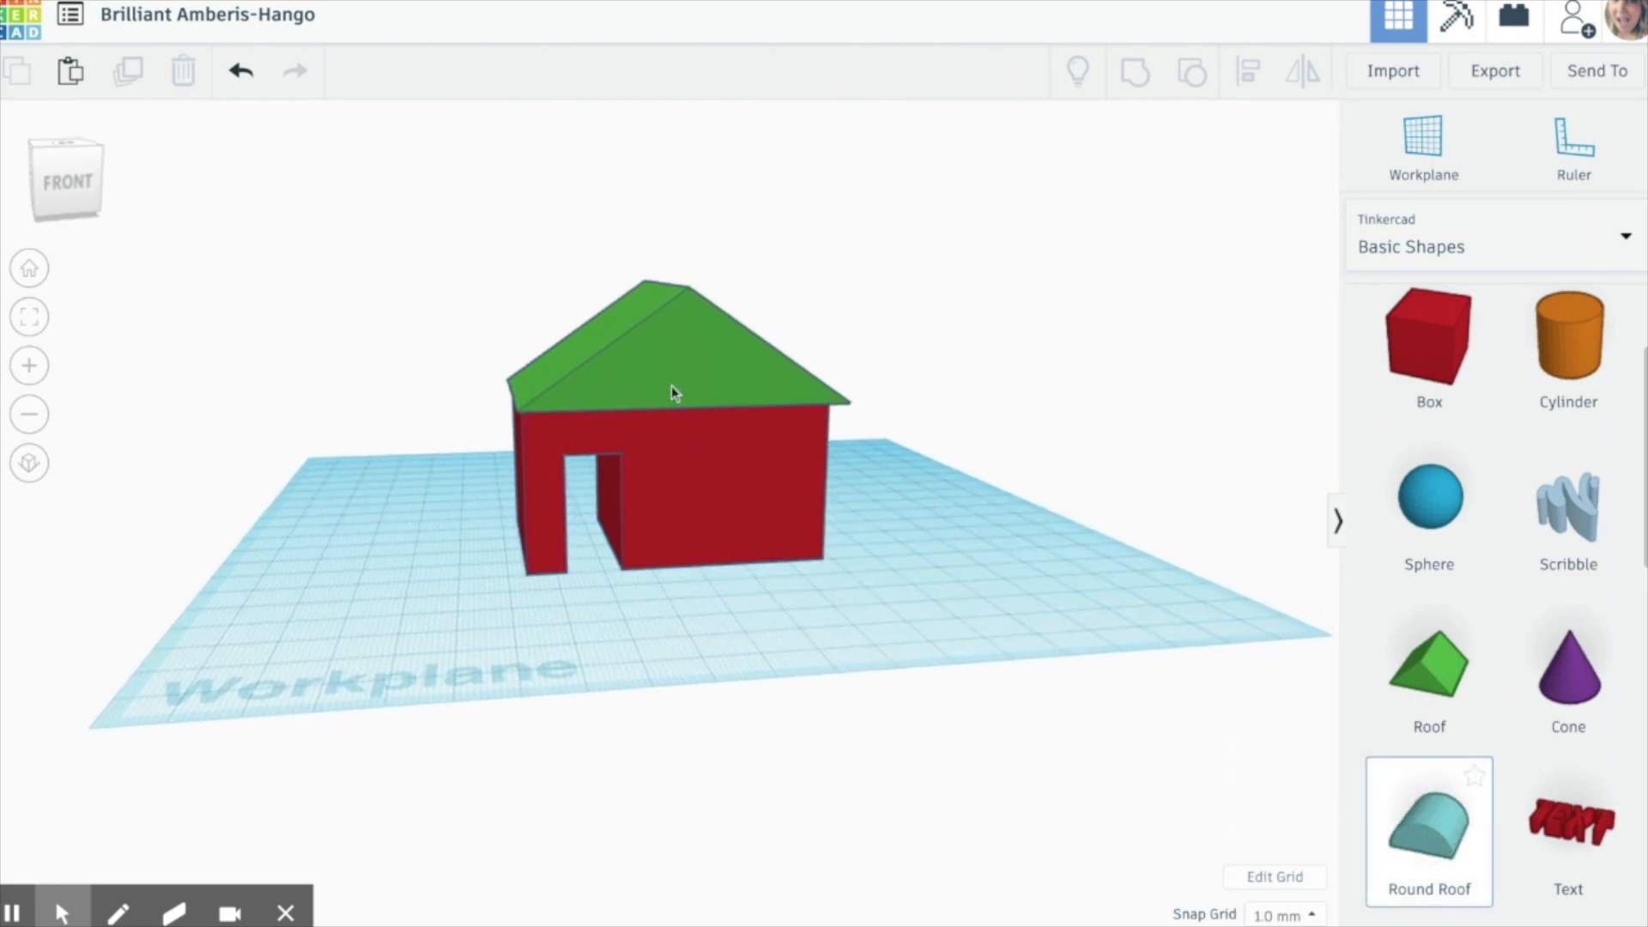
drag(755, 532, 739, 622)
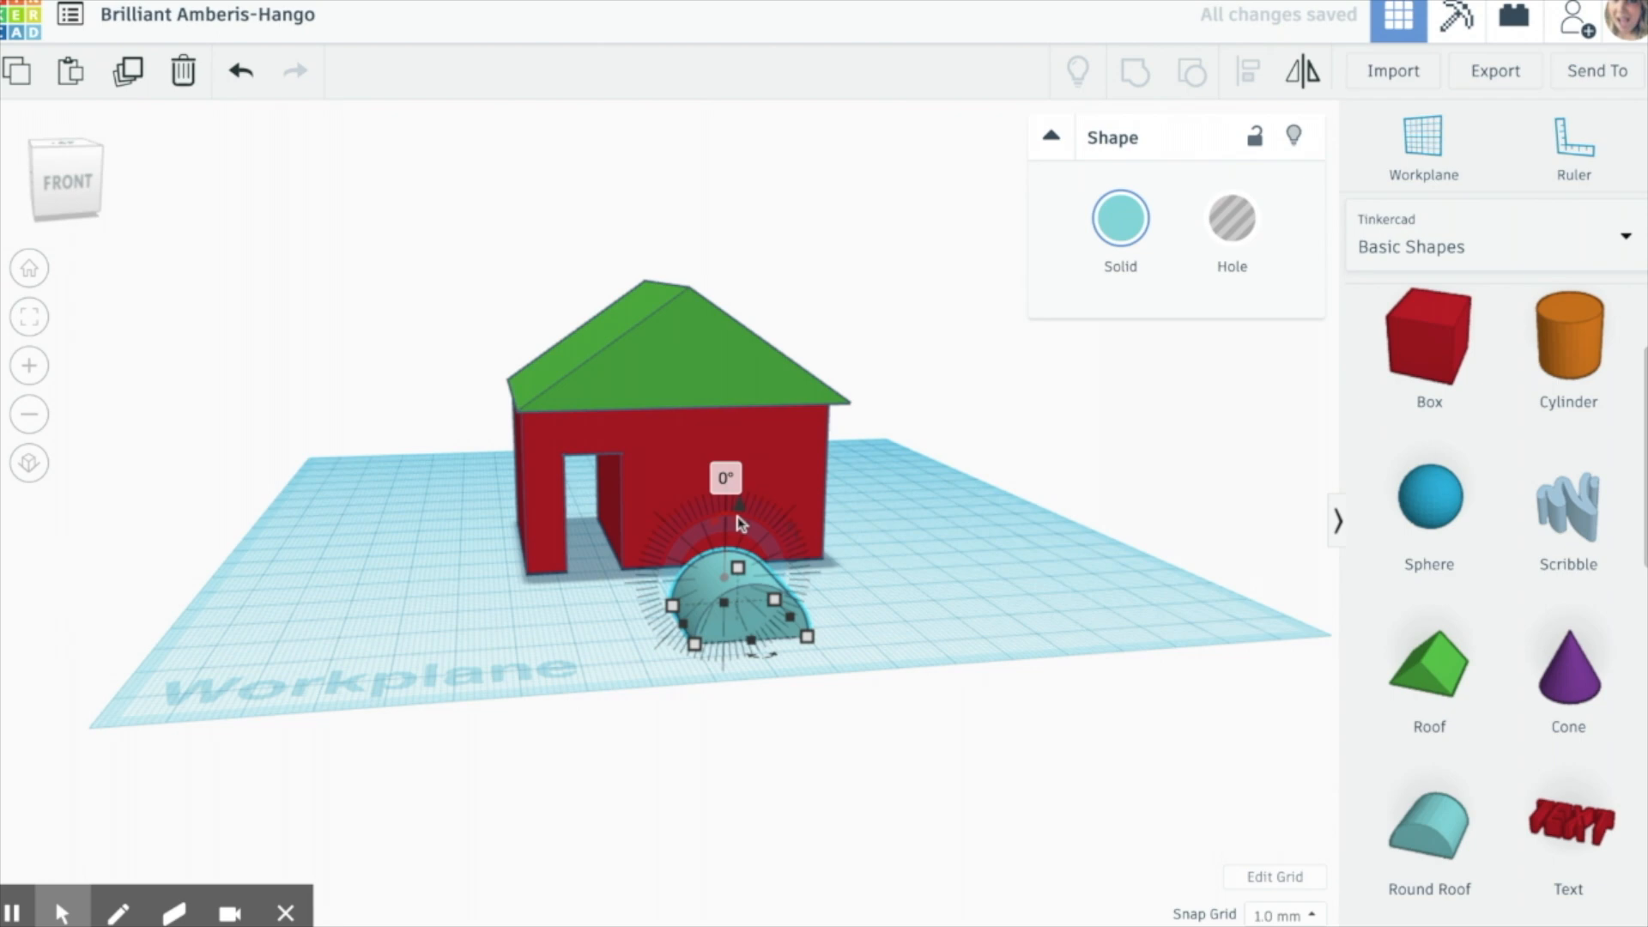
drag(740, 508, 755, 290)
drag(745, 407, 690, 379)
Stretch the round roof through the green roof to 96 mm long and 26 mm wide, and raise it to 41 mm above the workplane
right_drag(659, 446, 913, 481)
drag(799, 427, 480, 379)
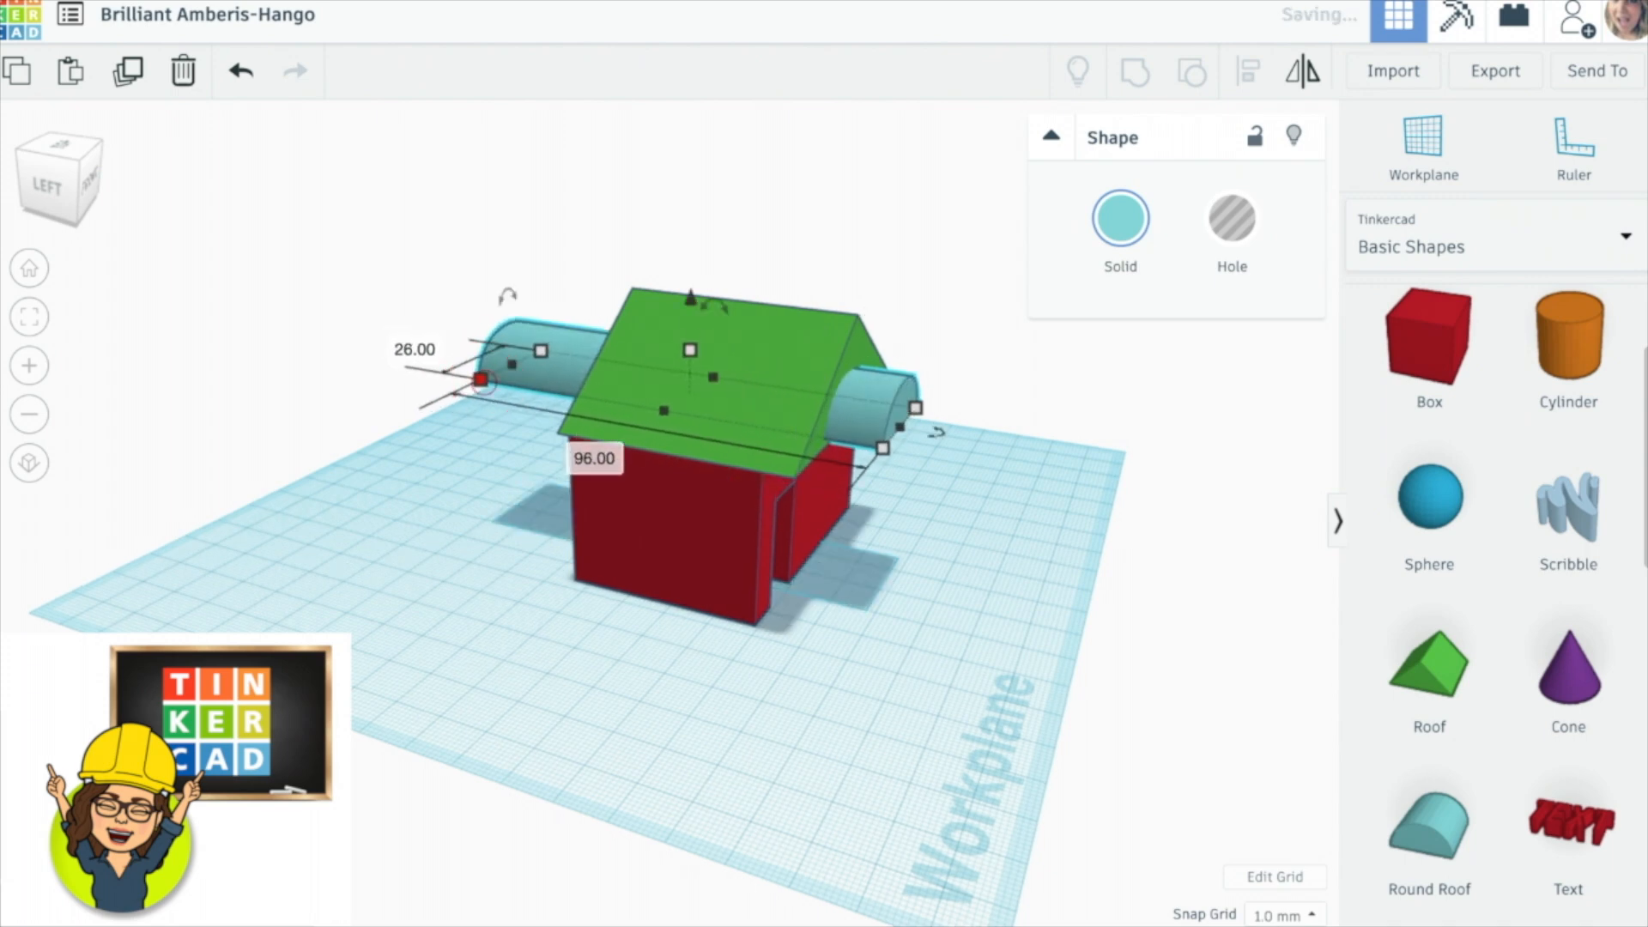
right_drag(962, 521, 862, 512)
drag(659, 305, 652, 276)
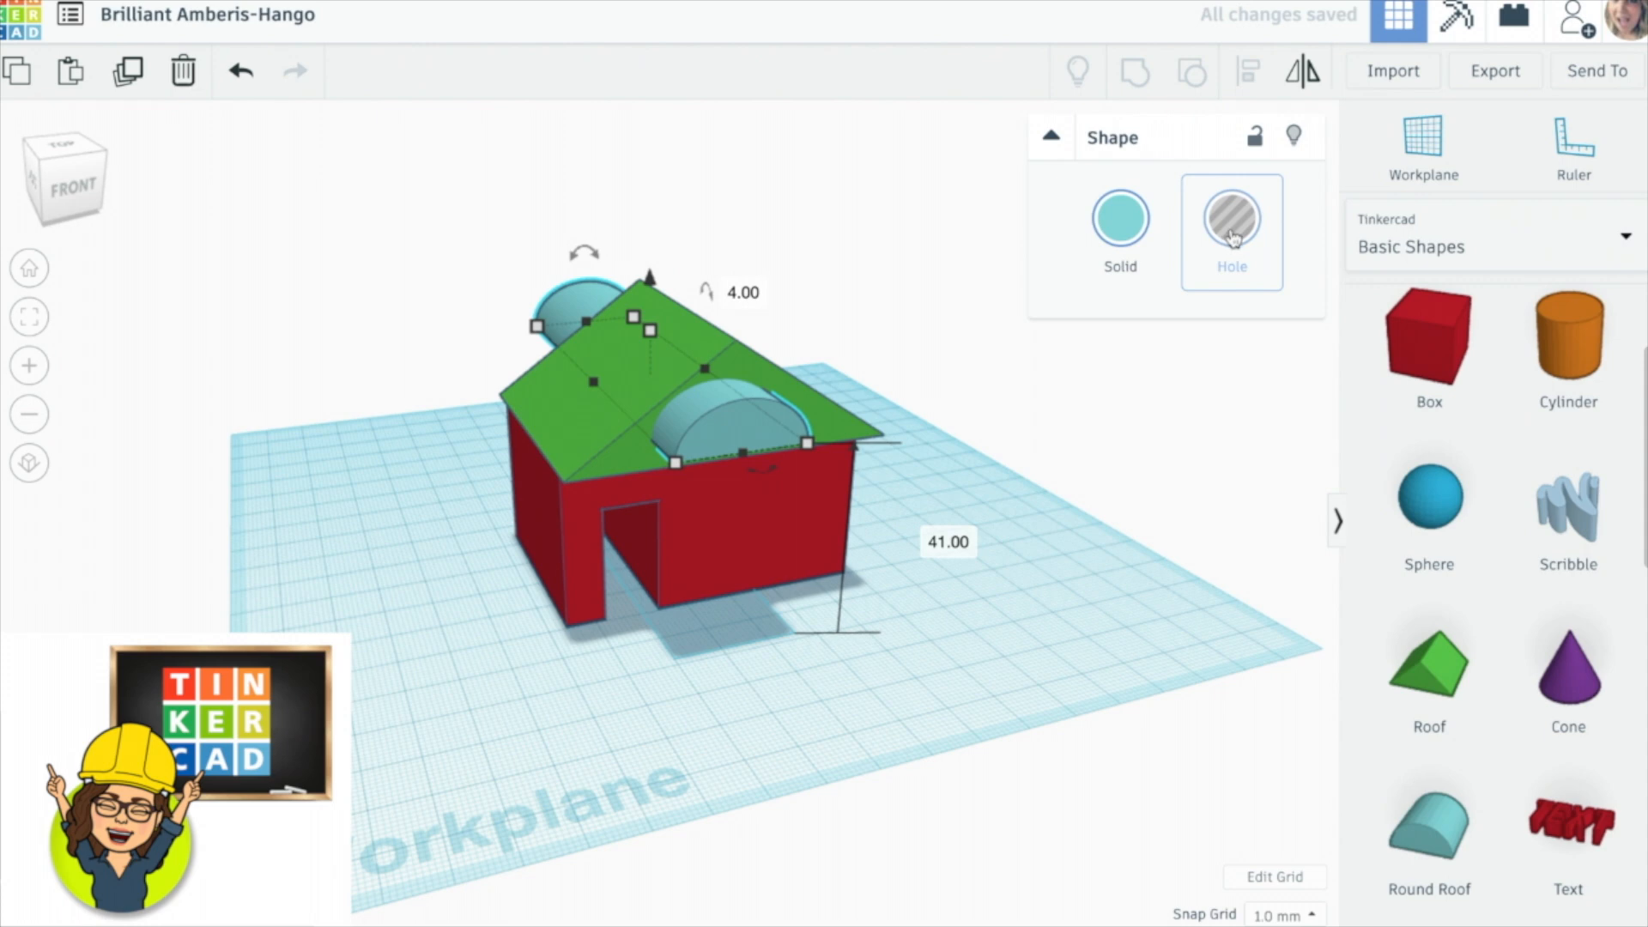
Turn the round roof into a hole and group it with the green roof to cut an arched opening through it
click(1232, 232)
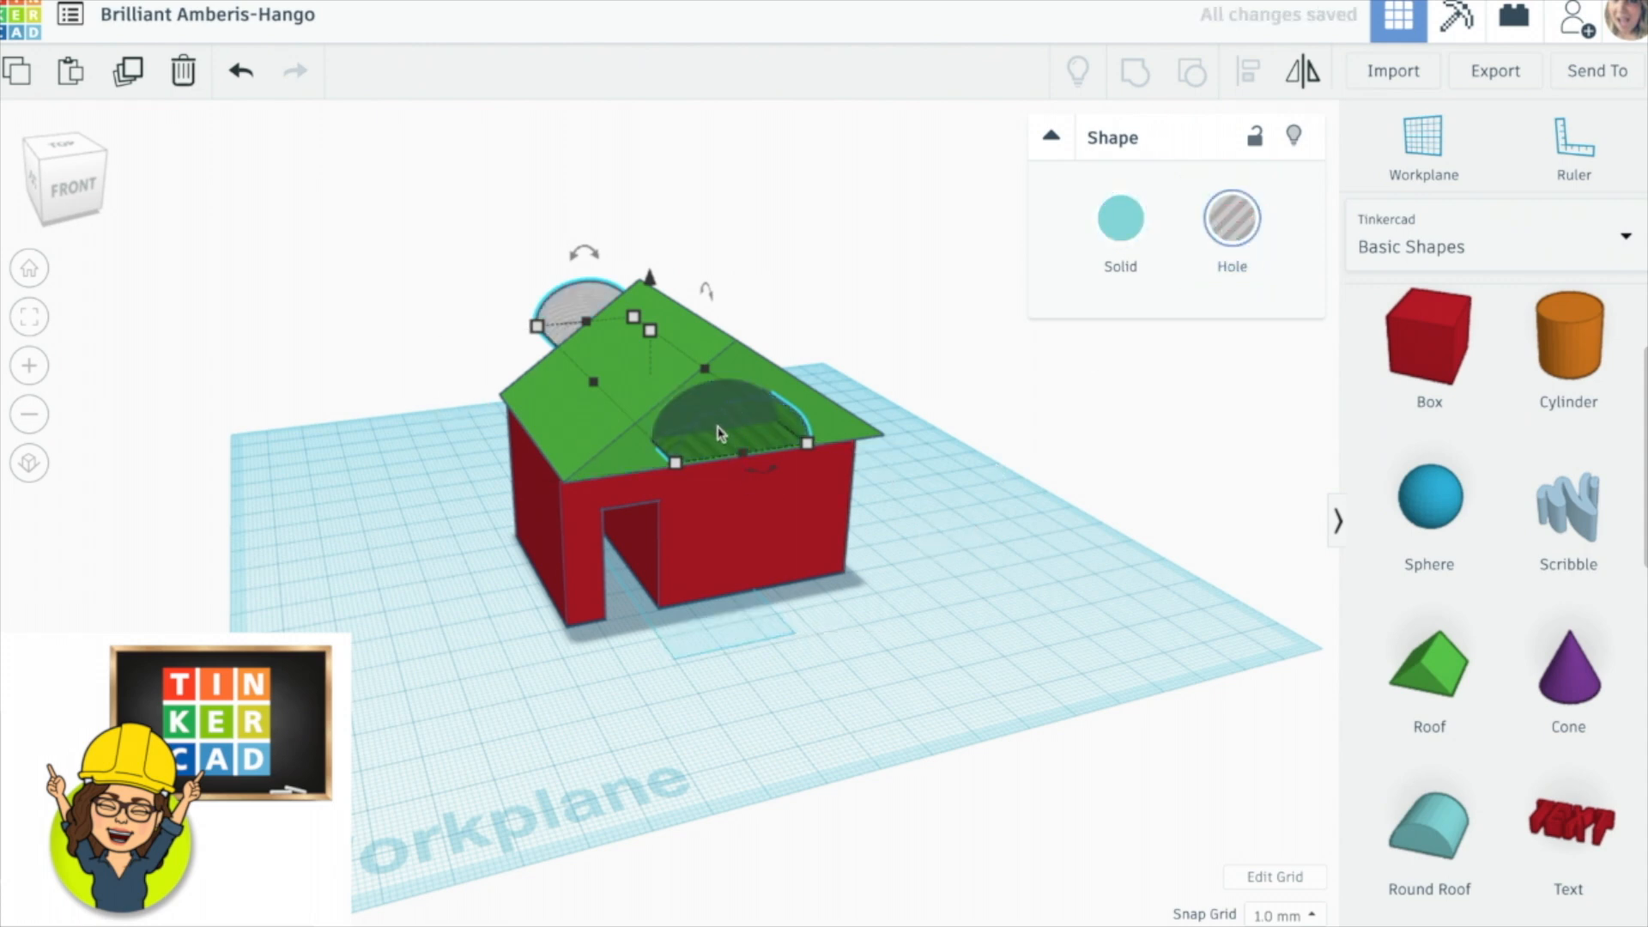
shift+click(838, 424)
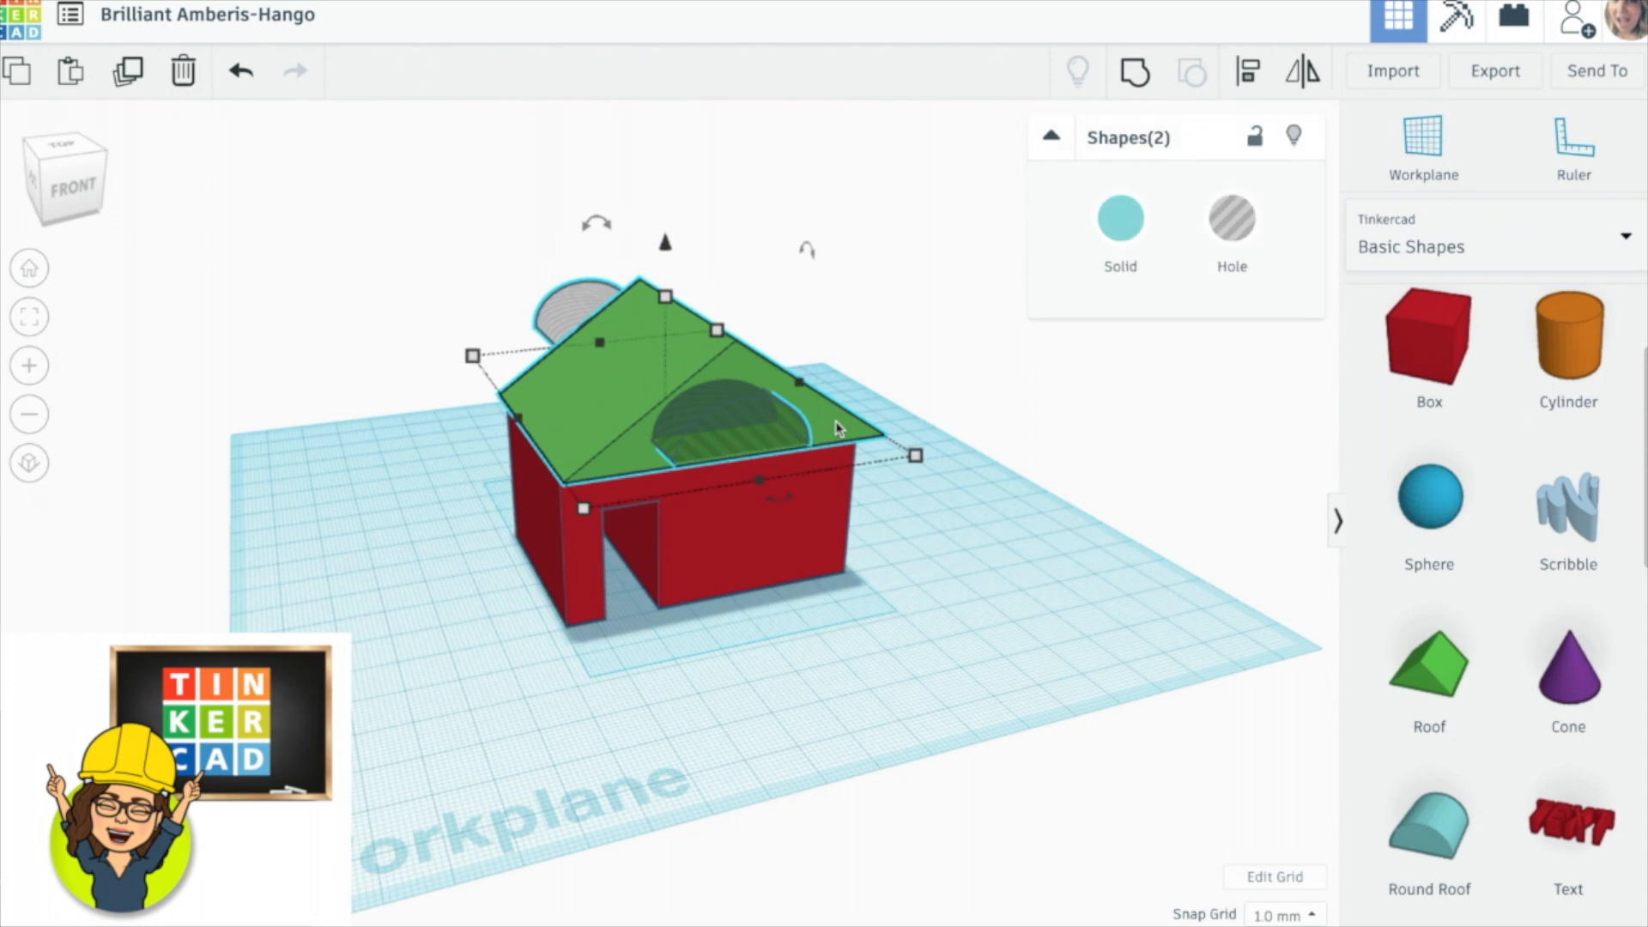
click(1133, 73)
right_drag(1013, 460, 930, 401)
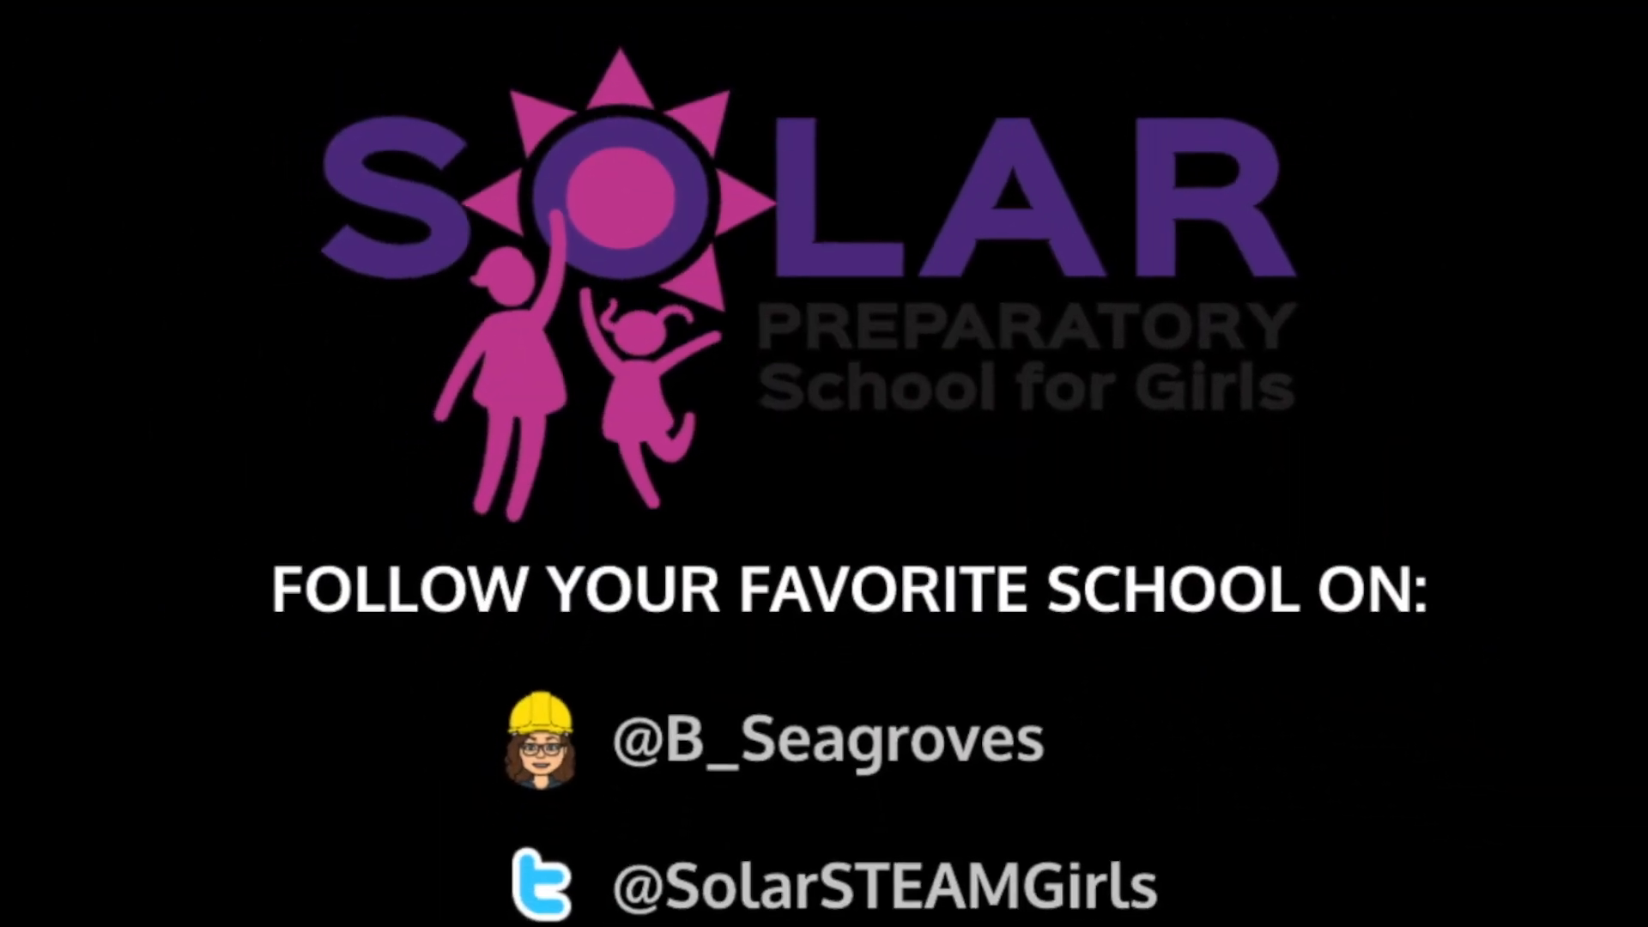